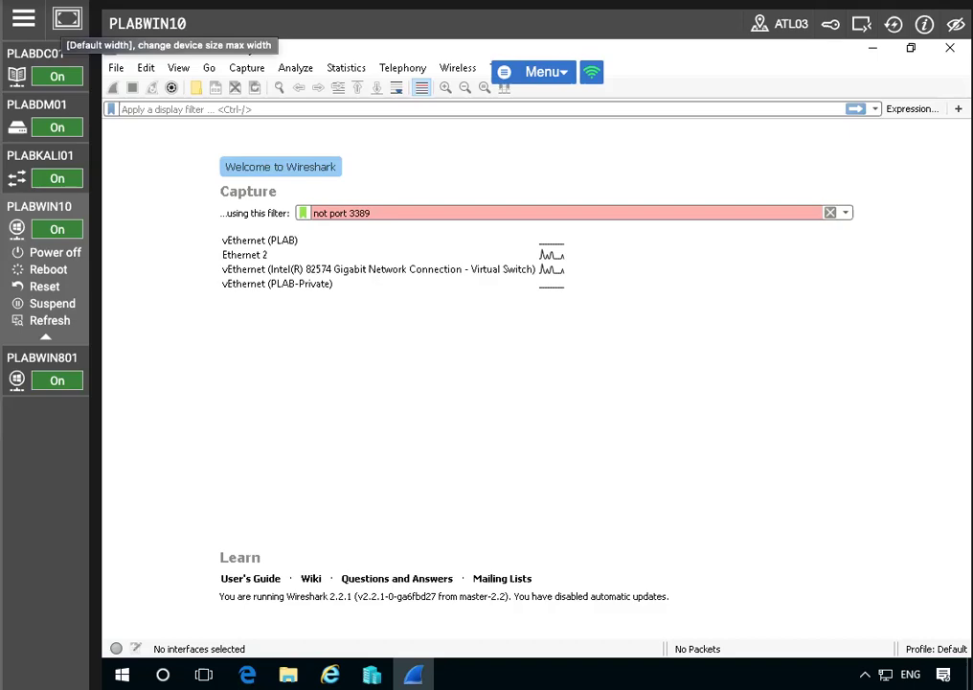
Start a live capture on the Ethernet 2 interface from the capture options after widening the Promiscuous column
left_click(246, 68)
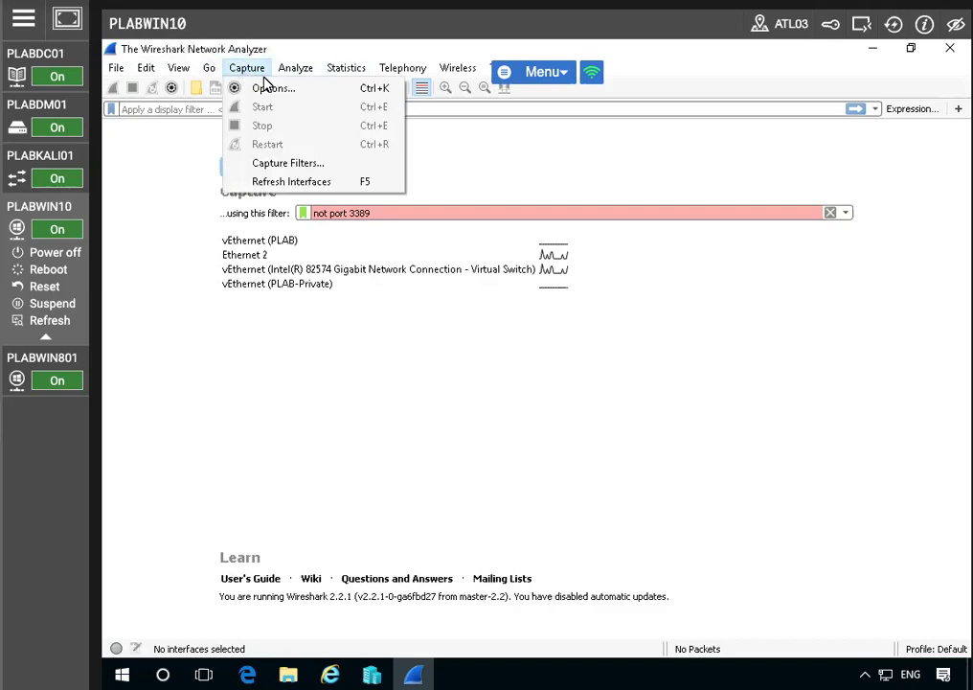
left_click(298, 91)
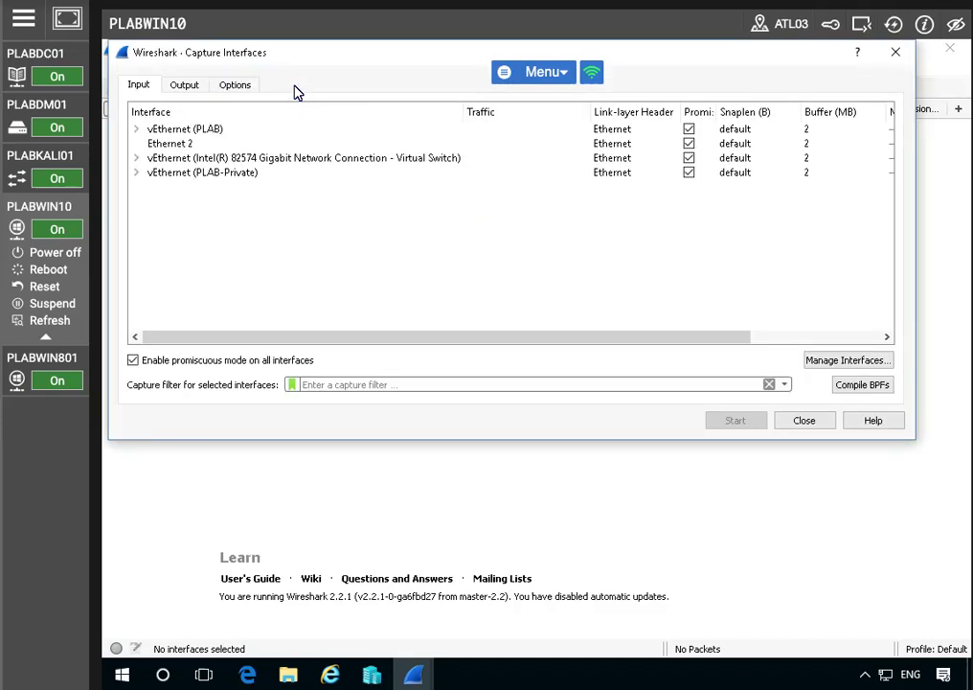
left_click(188, 145)
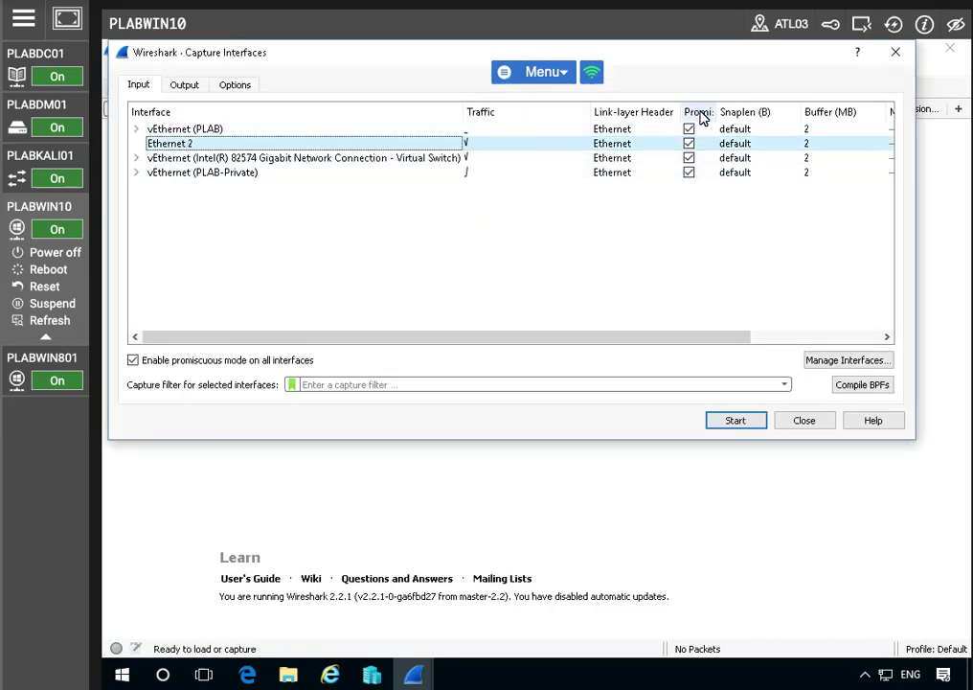
left_click_drag(716, 112, 788, 112)
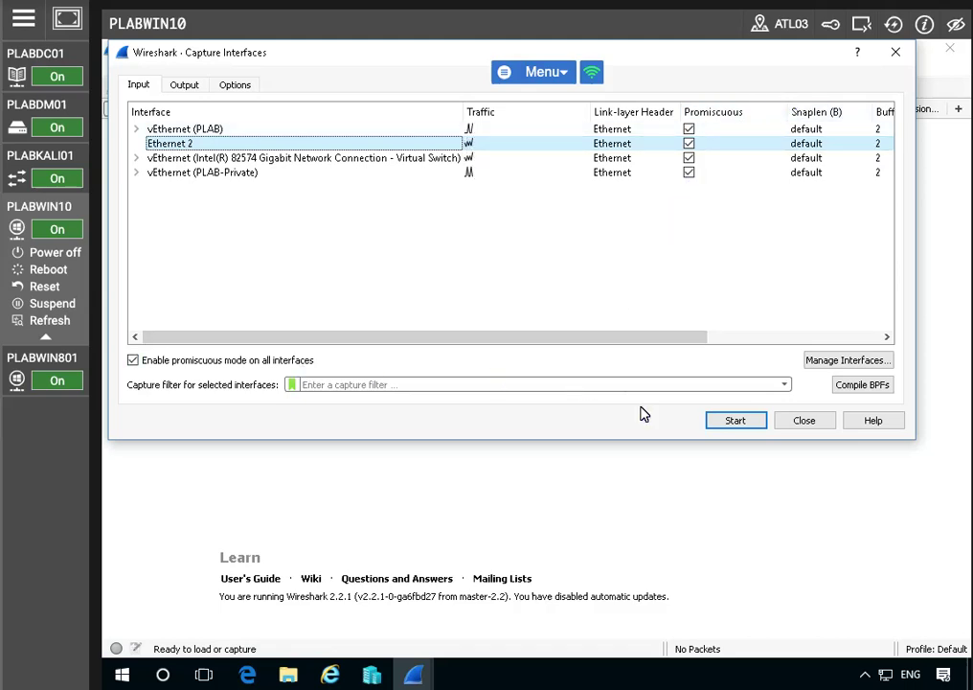
left_click(736, 427)
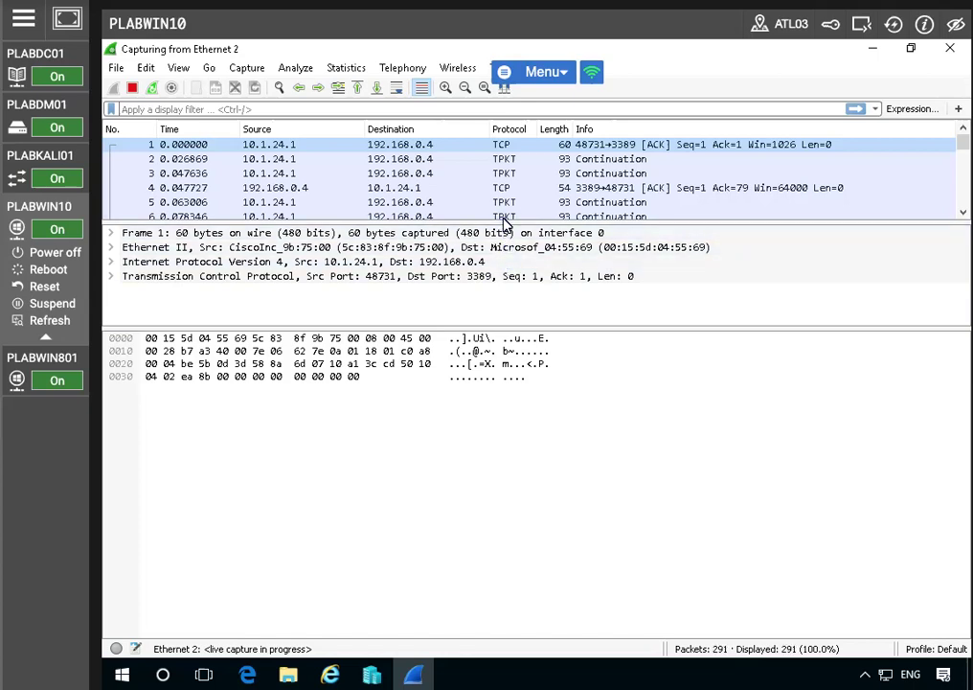
Enlarge the packet list and packet details areas and select packet 62
left_click_drag(505, 224, 497, 327)
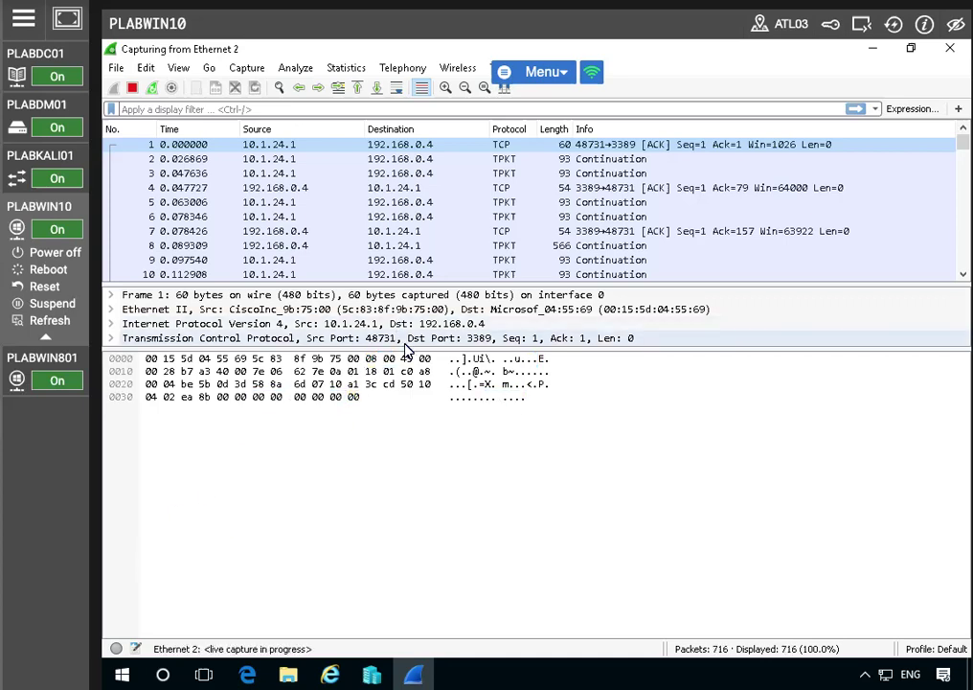
left_click_drag(406, 348, 408, 444)
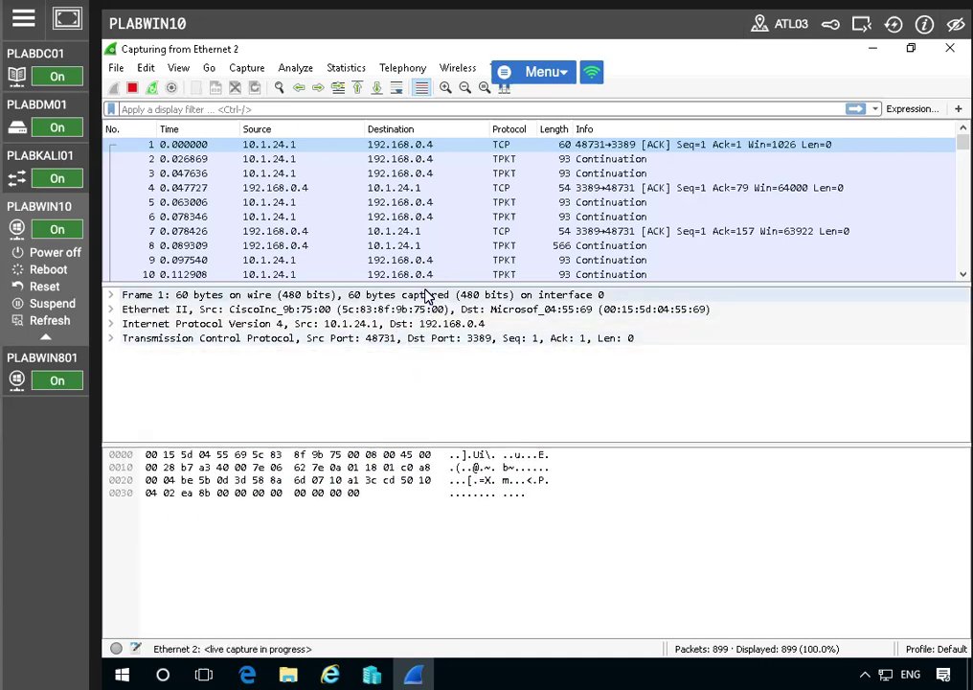
left_click_drag(423, 277, 422, 305)
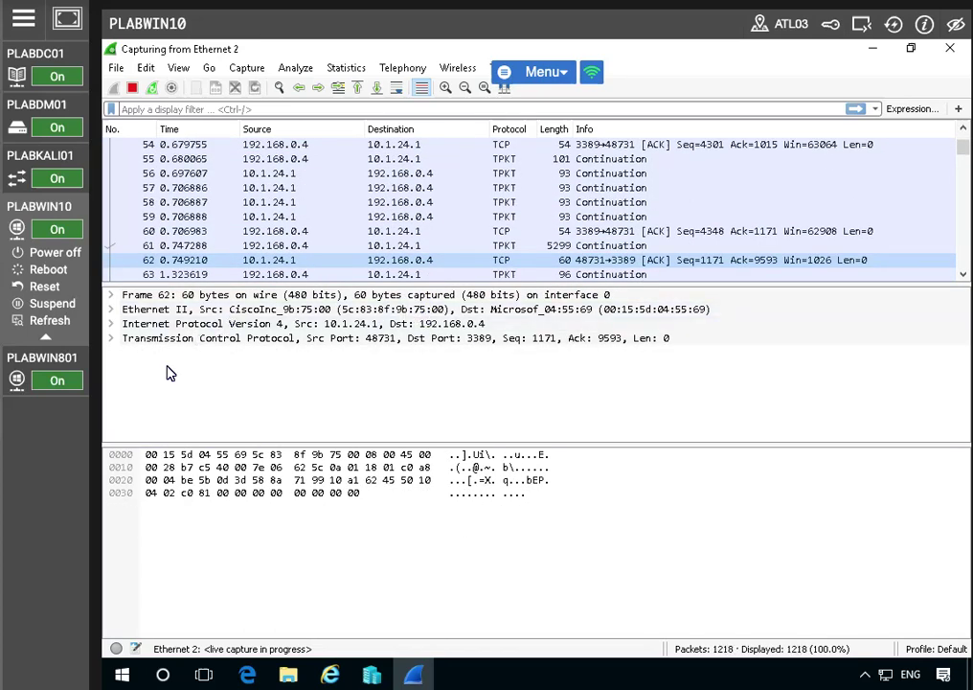
left_click(23, 17)
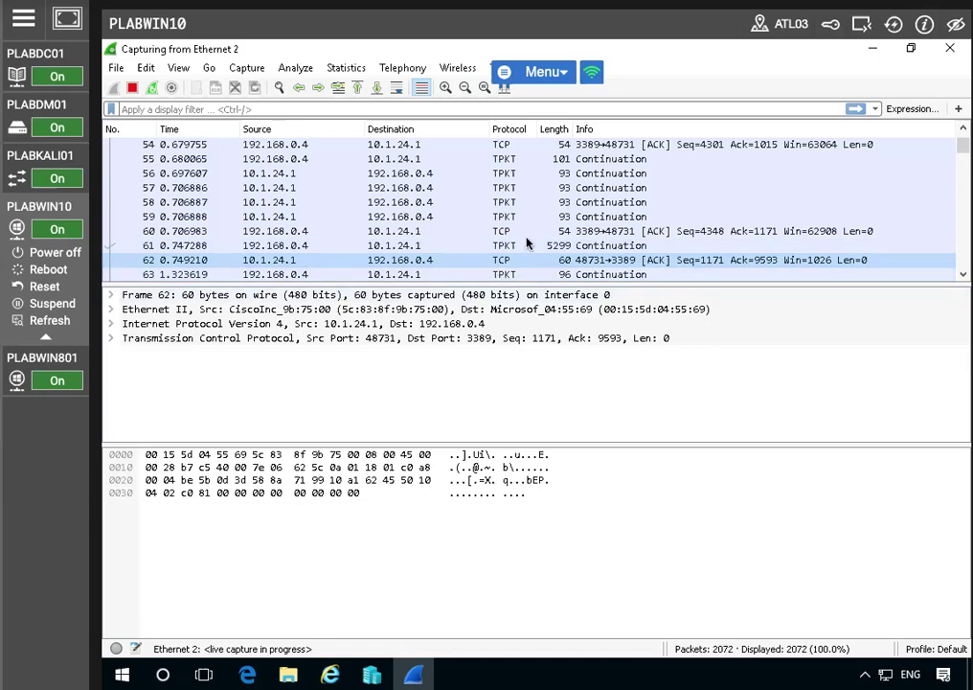
Sort the packets by protocol in ascending order, browse the protocols captured, and stop the live capture
left_click(514, 135)
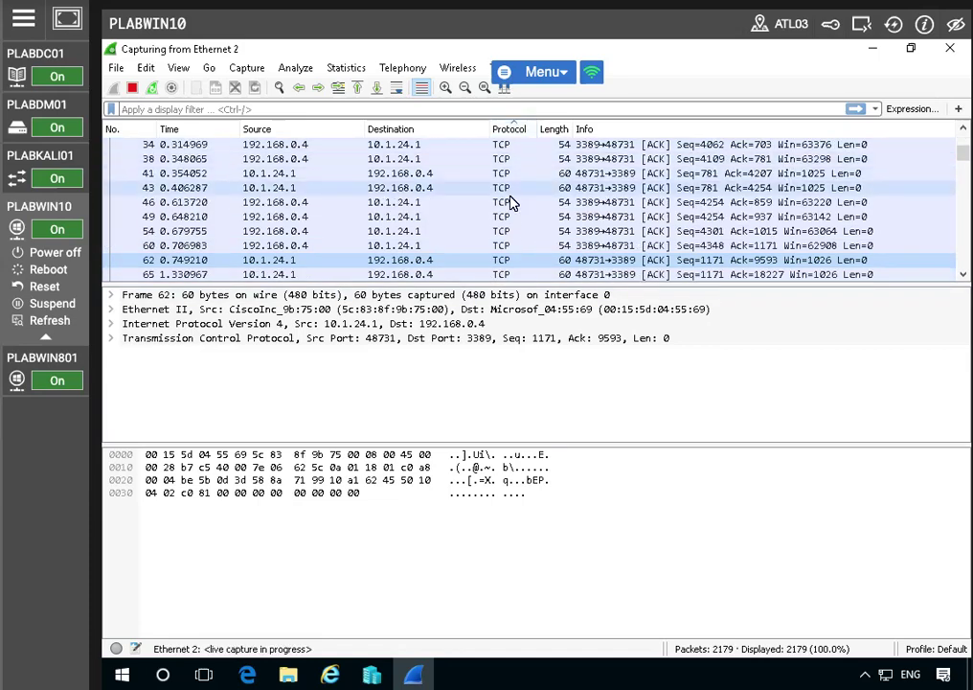
scroll(514, 201, "up", 3)
scroll(515, 201, "up", 20)
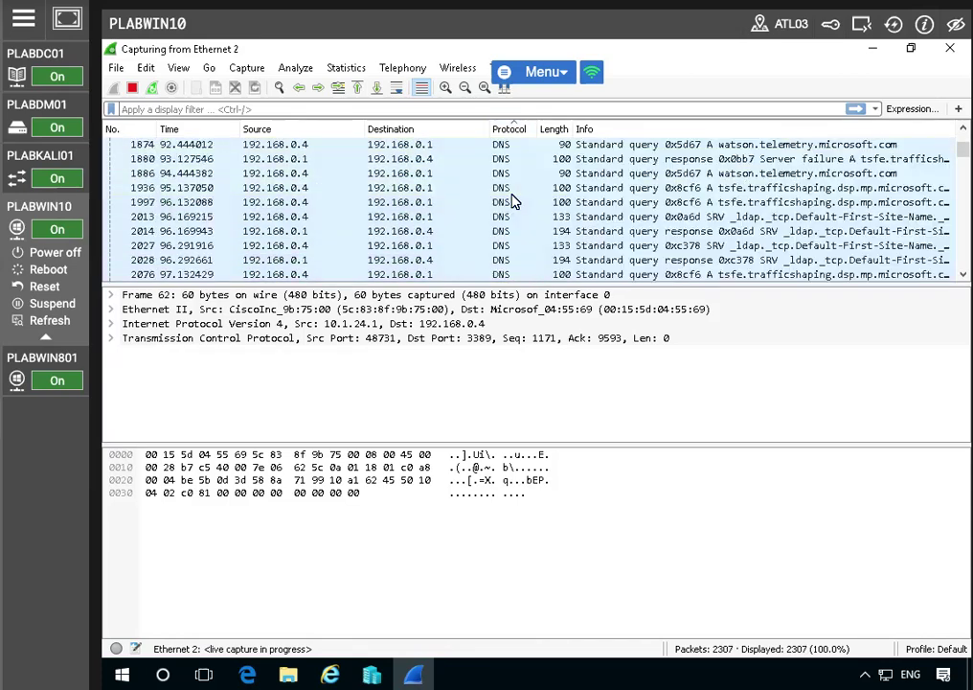
scroll(515, 201, "up", 10)
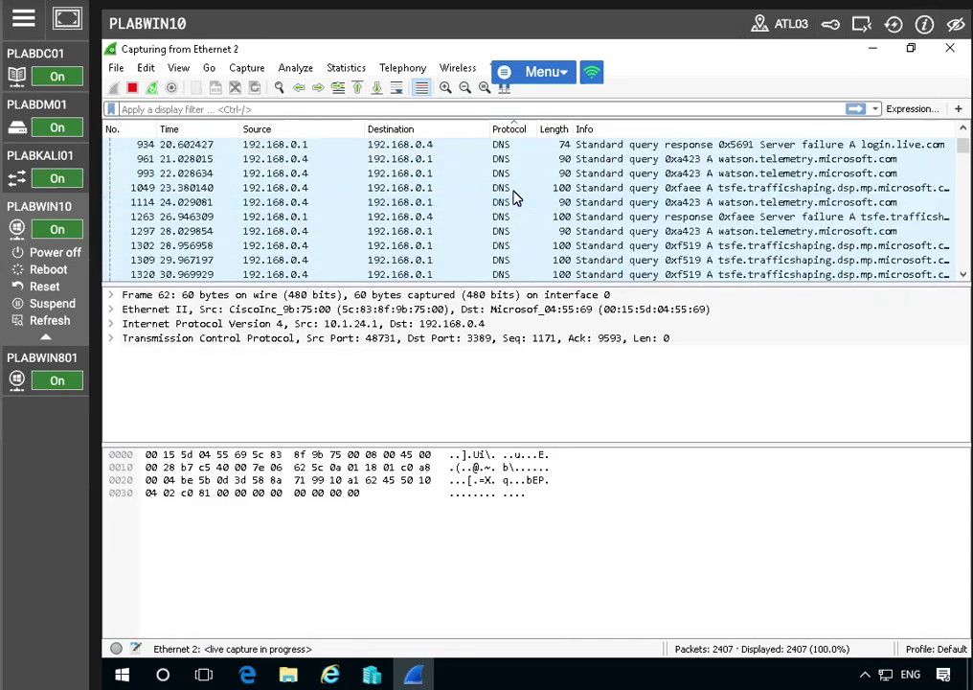
scroll(514, 197, "up", 10)
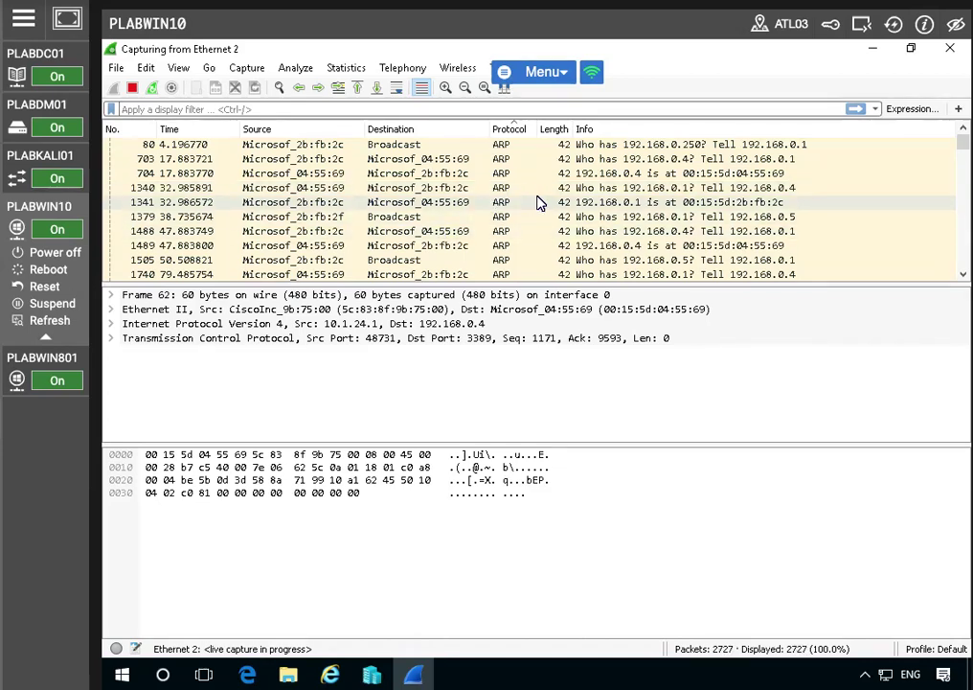
scroll(524, 212, "down", 1)
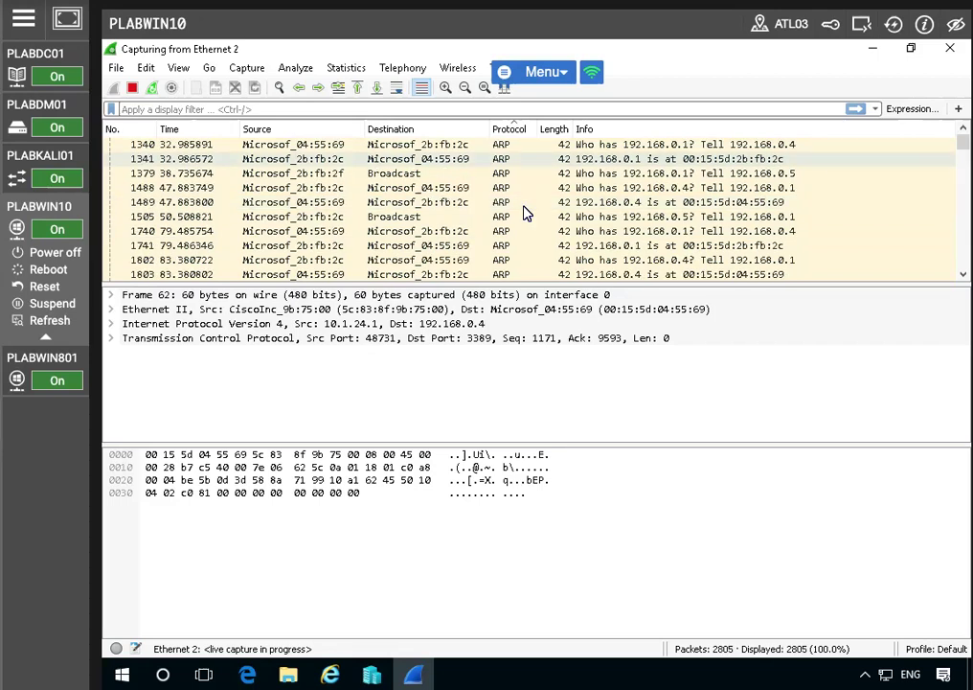
scroll(524, 212, "down", 5)
scroll(524, 213, "down", 4)
scroll(524, 212, "up", 4)
left_click(130, 91)
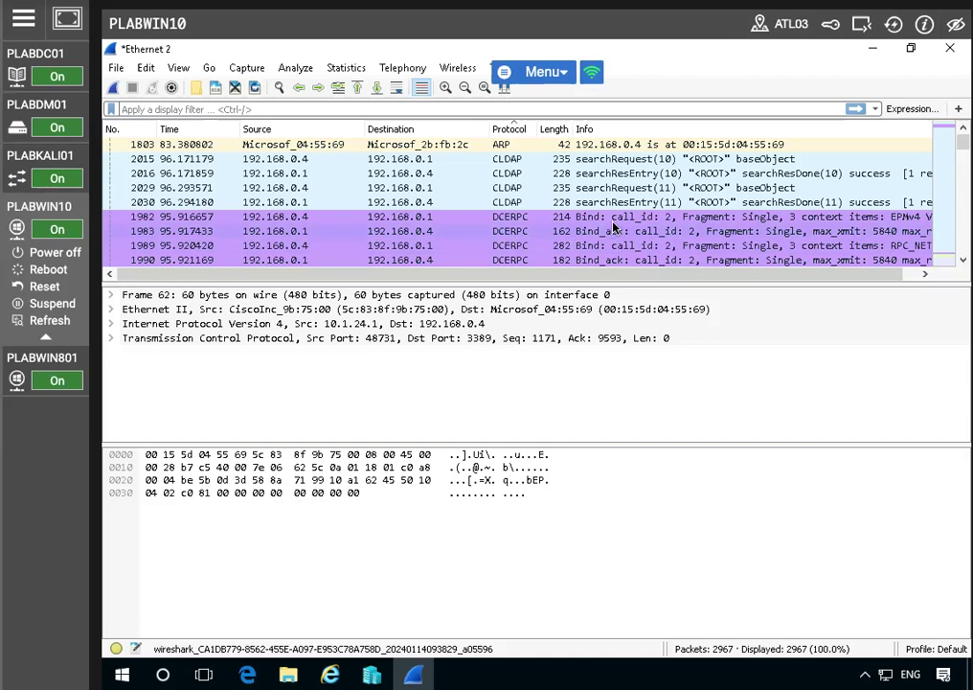
Highlight the bytes of the selected packet's Ethernet II header and make the packet list taller
left_click(418, 294)
left_click(423, 309)
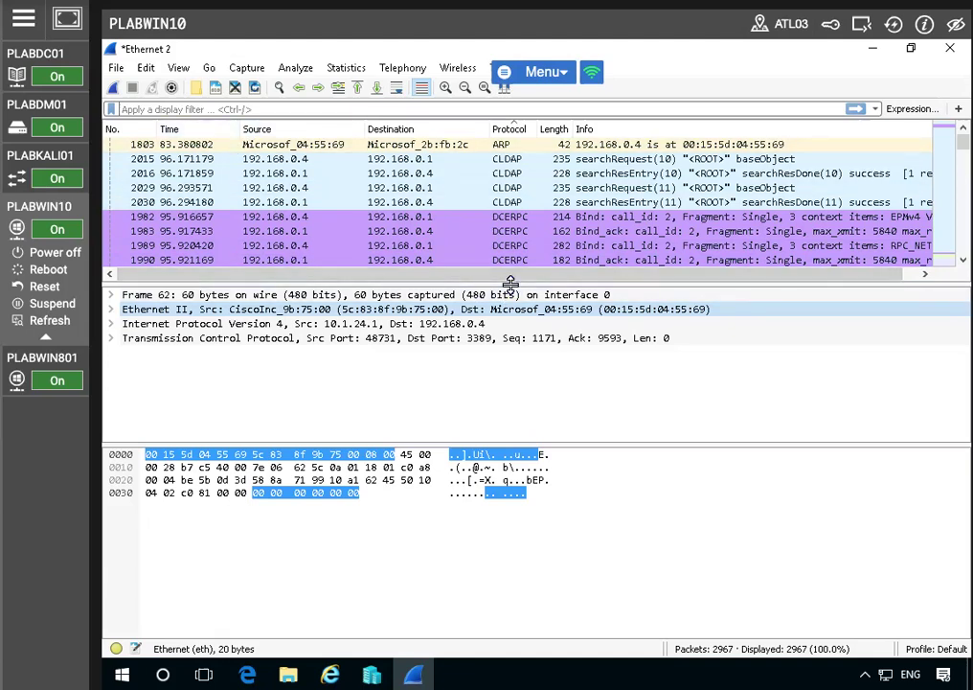
left_click_drag(511, 282, 661, 356)
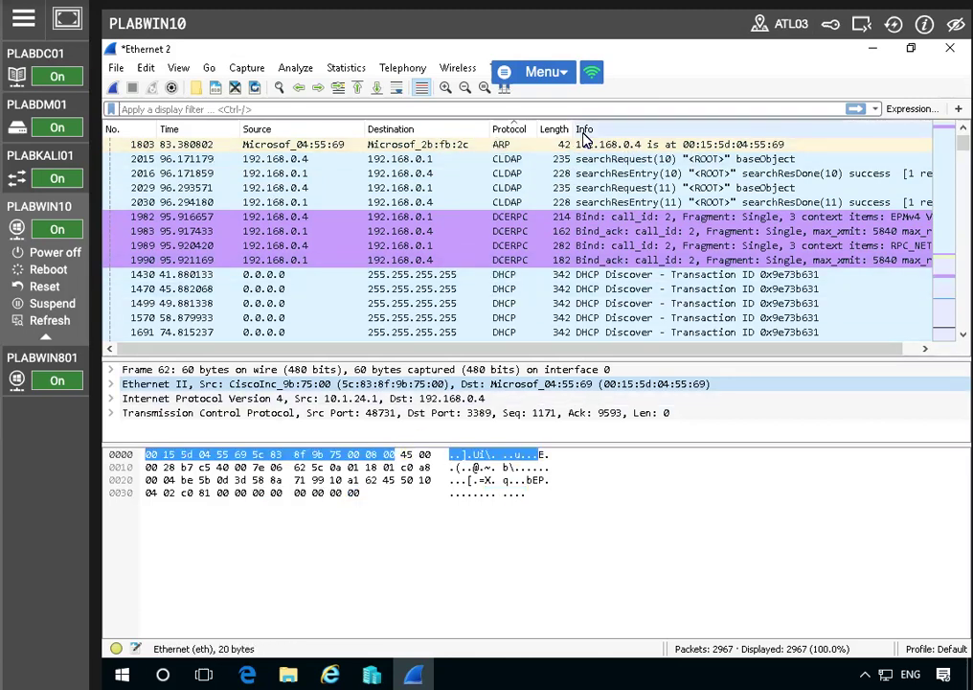
Reverse the protocol sort to descending and restore the ascending order
left_click(515, 134)
scroll(543, 217, "down", 5)
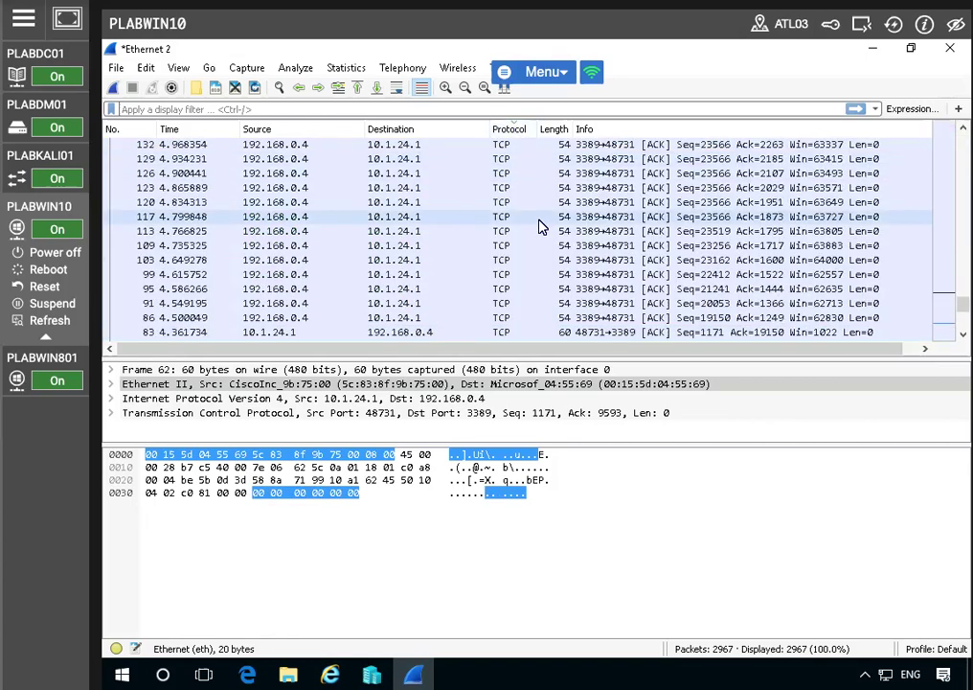
left_click_drag(963, 302, 962, 140)
left_click(499, 133)
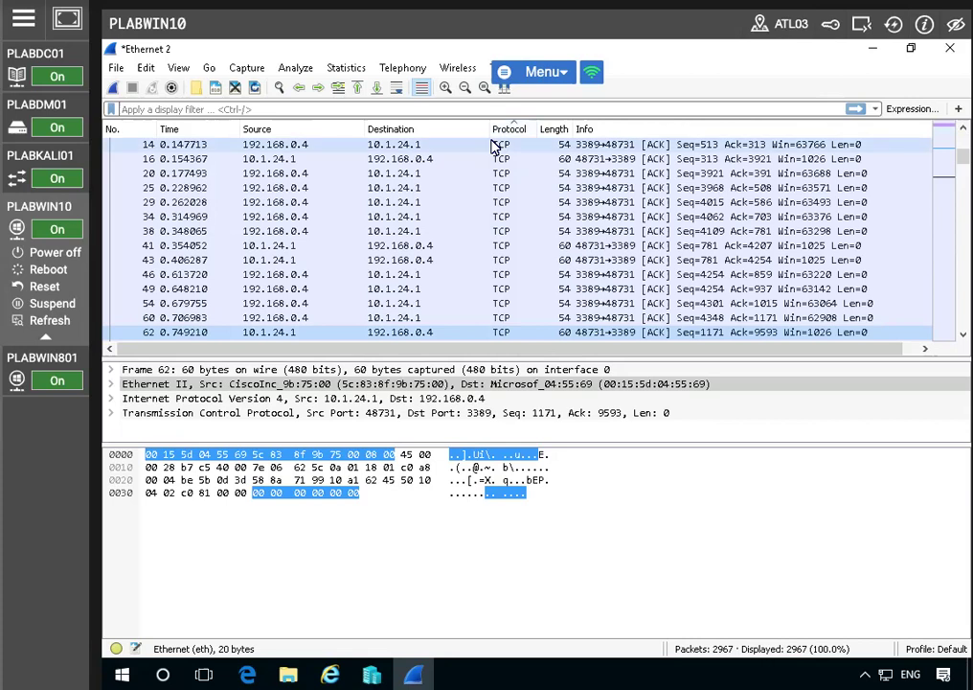
Examine the ARP requests and replies at the start of the sorted list, including packets 1340, 1488 and 1803
scroll(925, 153, "up", 15)
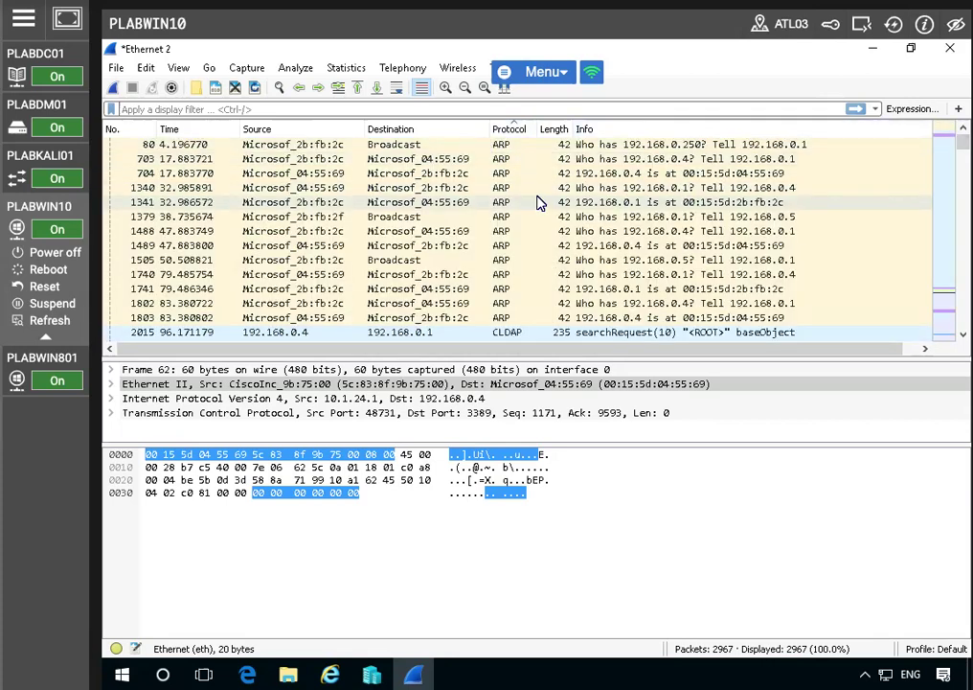
scroll(538, 203, "down", 2)
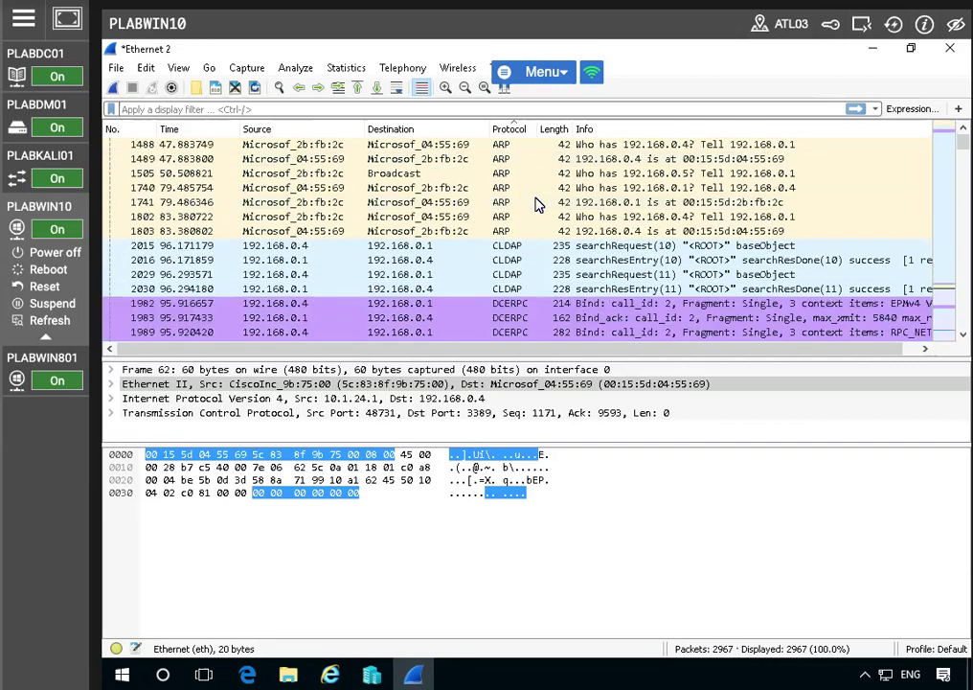
scroll(539, 203, "up", 2)
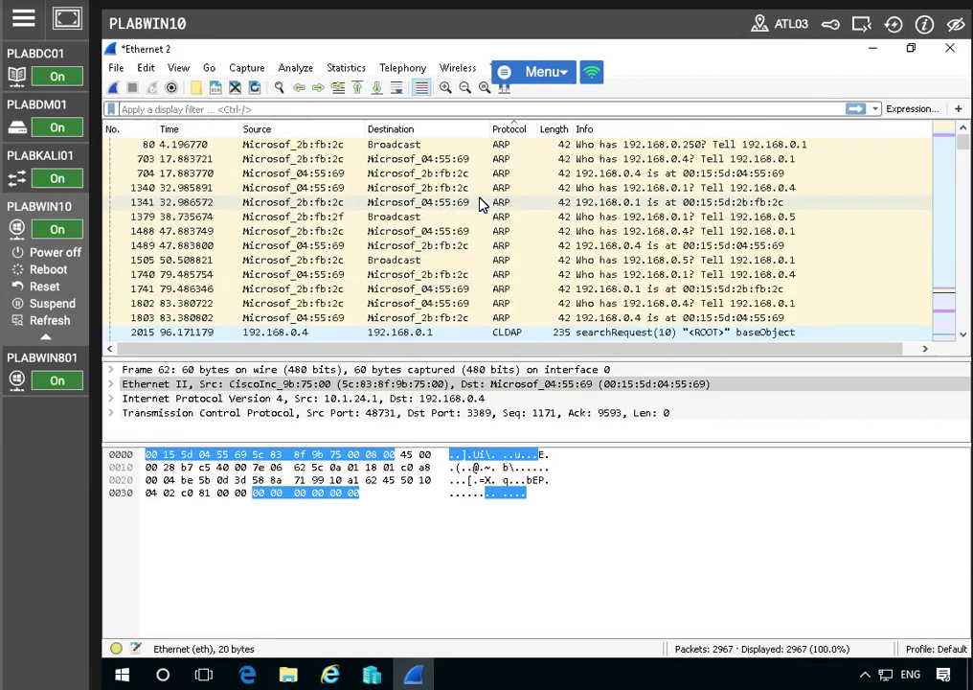
left_click(406, 151)
left_click(456, 188)
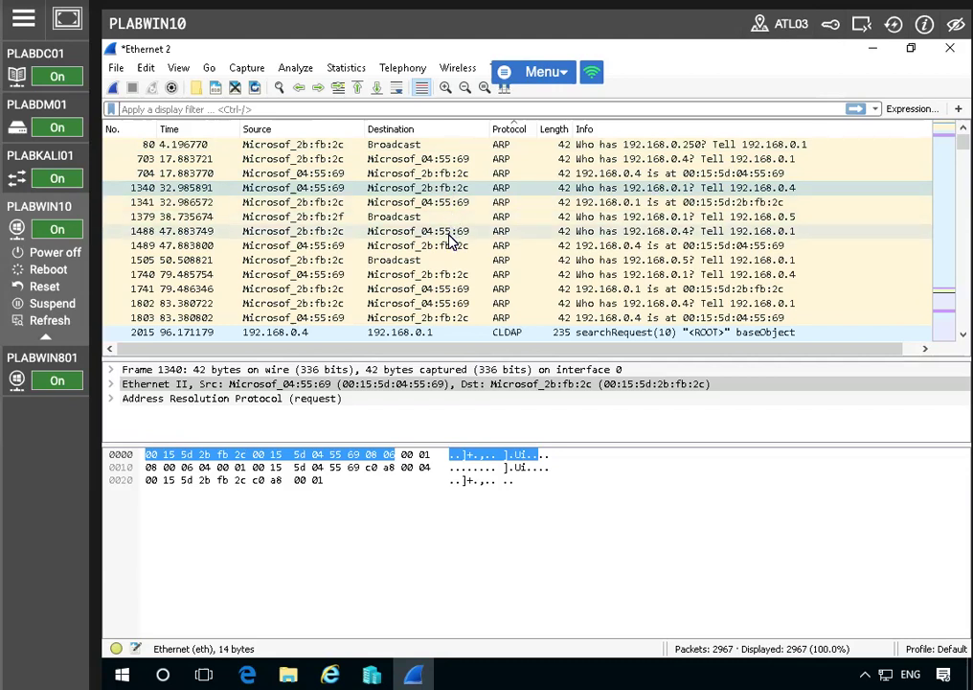
left_click(448, 234)
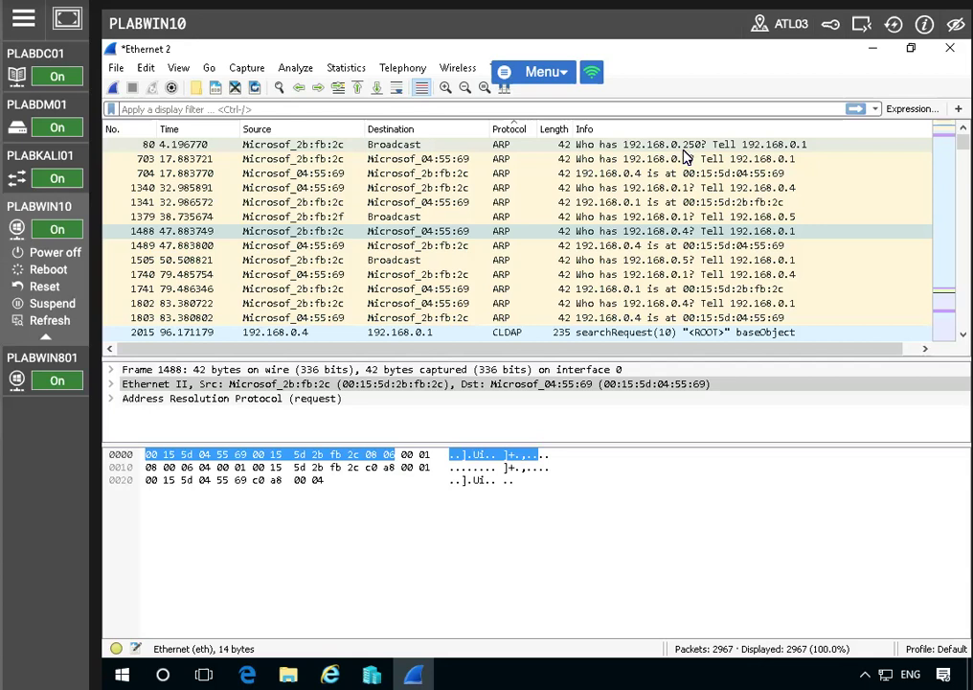
scroll(525, 224, "down", 4)
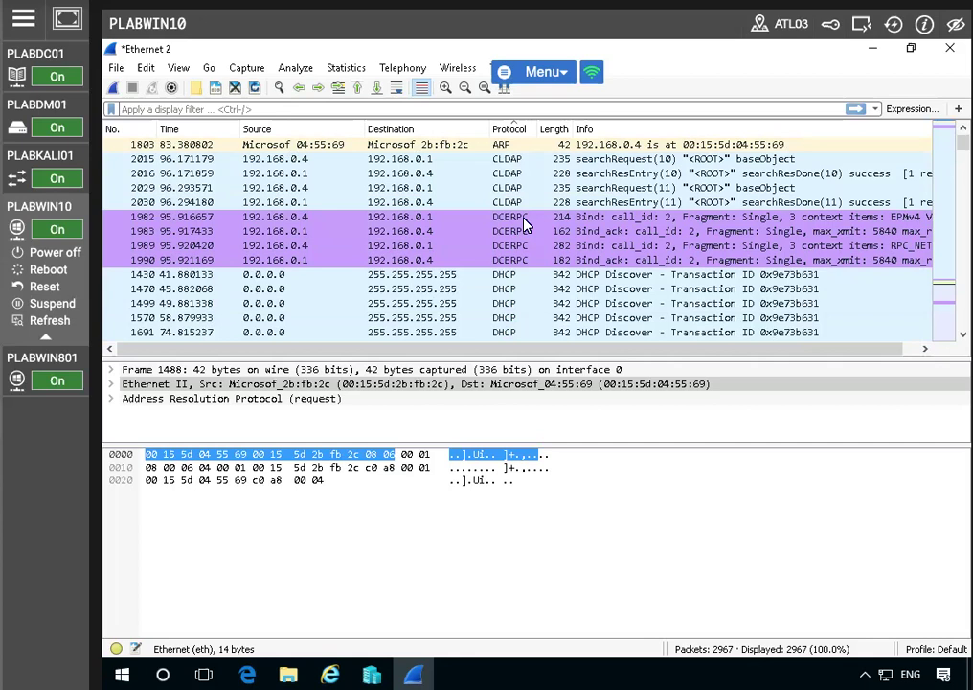
scroll(525, 224, "up", 4)
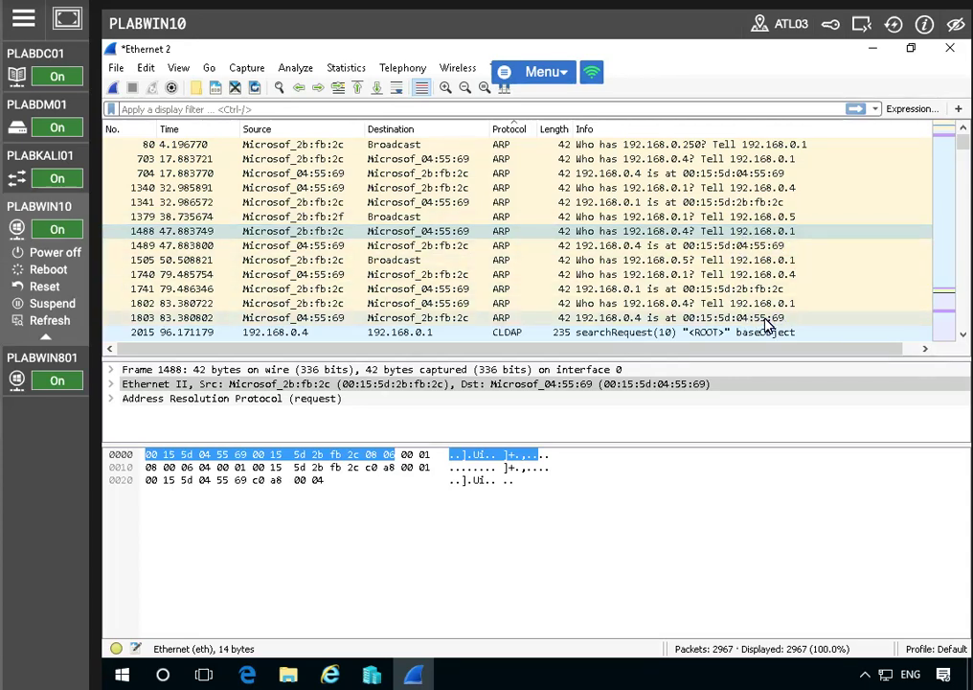
left_click(613, 319)
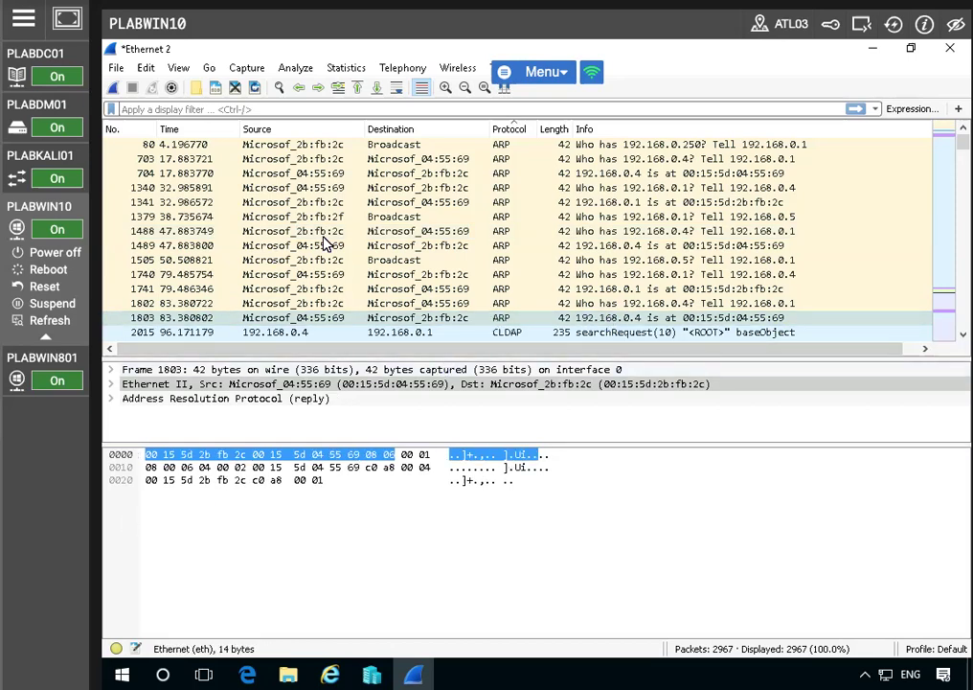
Inspect the details of the DCERPC bind packet 1982 and the bind acknowledgement packet 1983
scroll(326, 244, "down", 4)
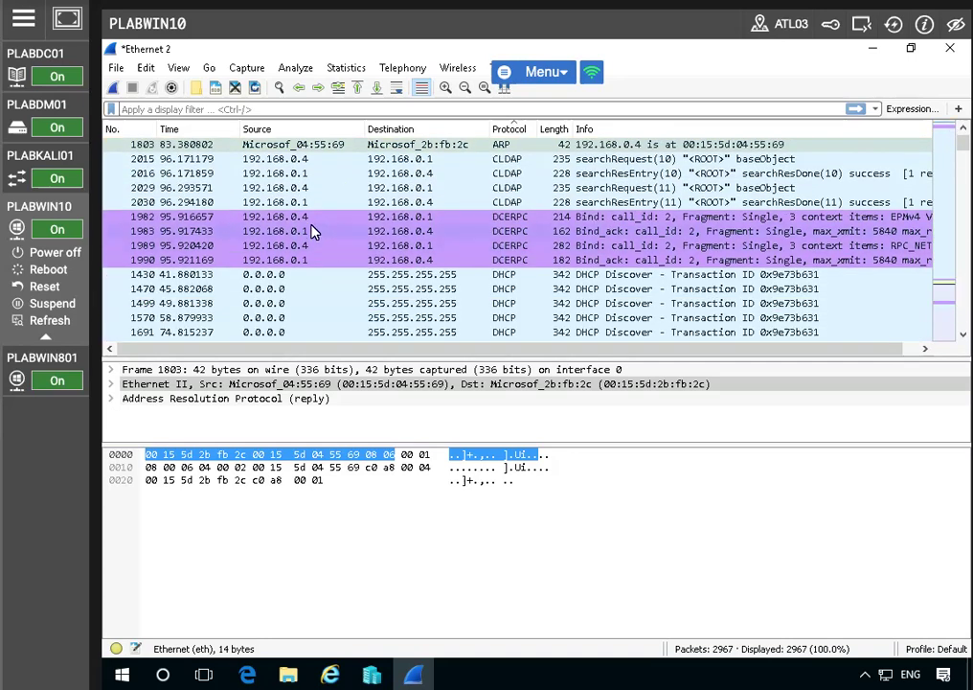
left_click(309, 219)
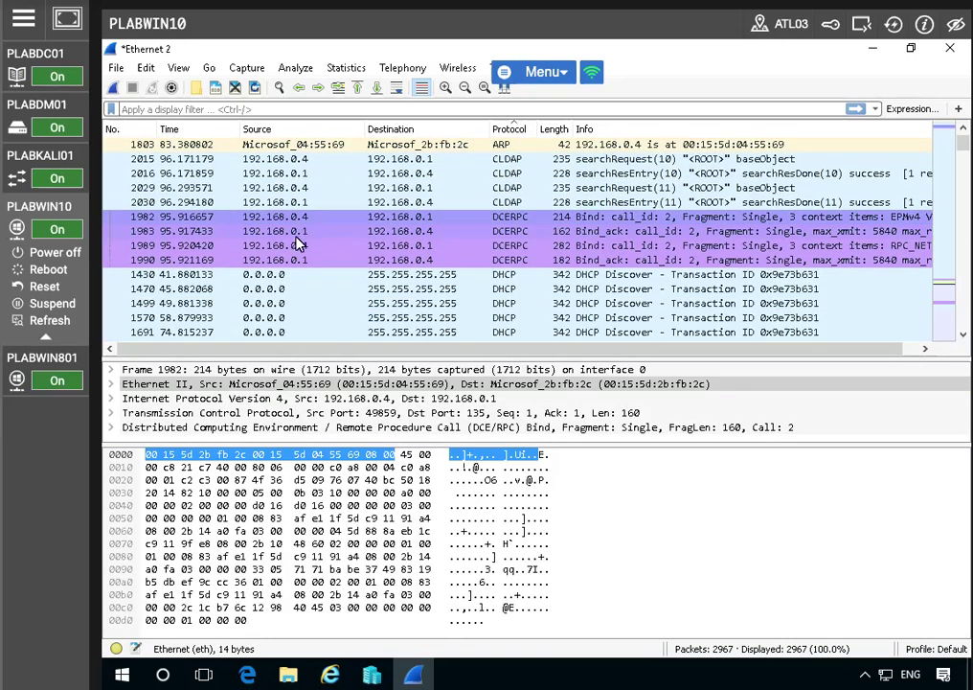
left_click(295, 235)
Look through the DHCP, DHCPv6 and DNS packets in the sorted list and enlarge the packet list area
scroll(295, 244, "down", 5)
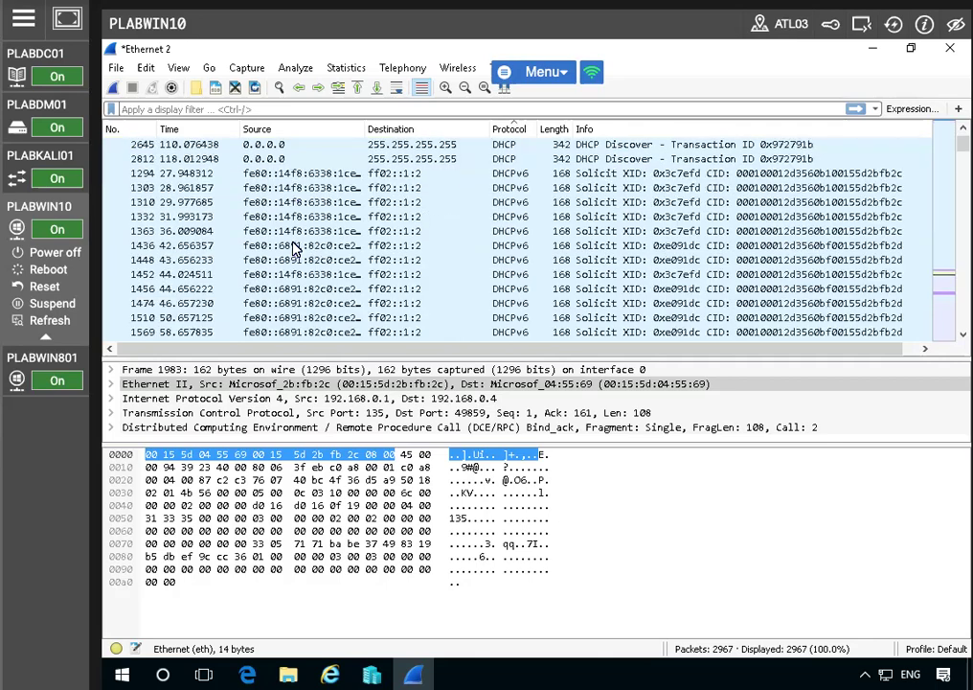
scroll(295, 247, "down", 5)
scroll(295, 249, "up", 15)
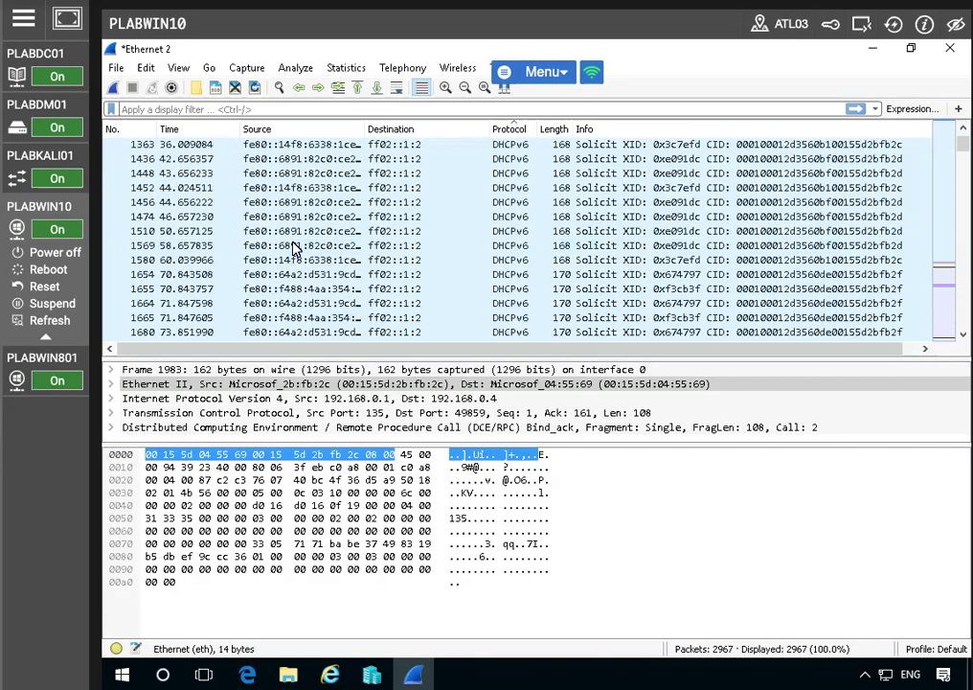
scroll(295, 249, "up", 3)
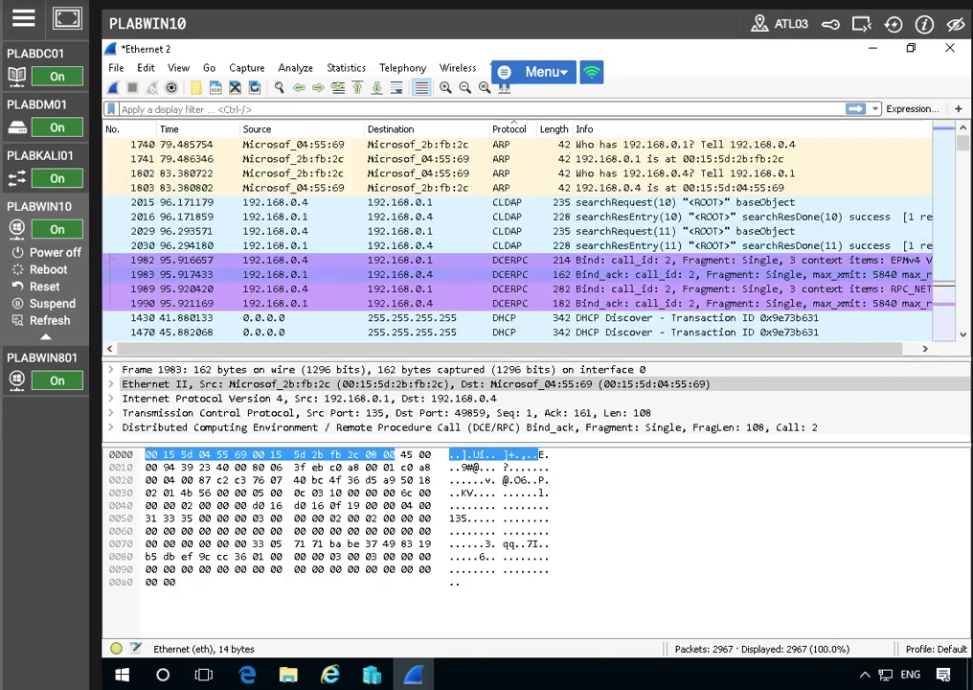
scroll(456, 202, "up", 3)
scroll(456, 203, "down", 12)
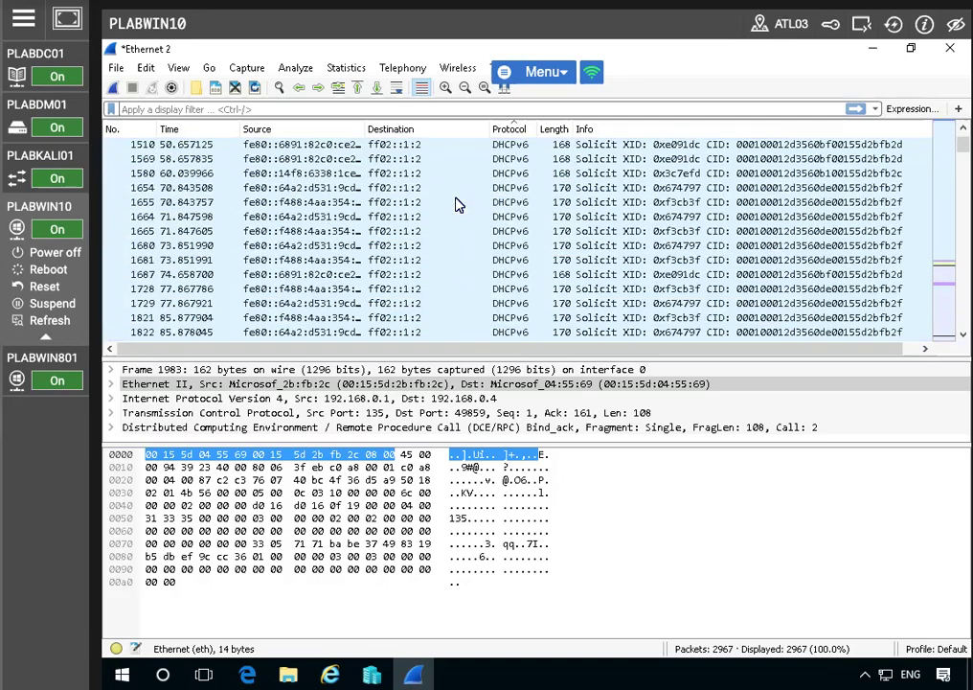
scroll(456, 202, "down", 15)
scroll(456, 204, "down", 10)
scroll(456, 204, "up", 15)
scroll(458, 204, "up", 20)
scroll(458, 204, "down", 15)
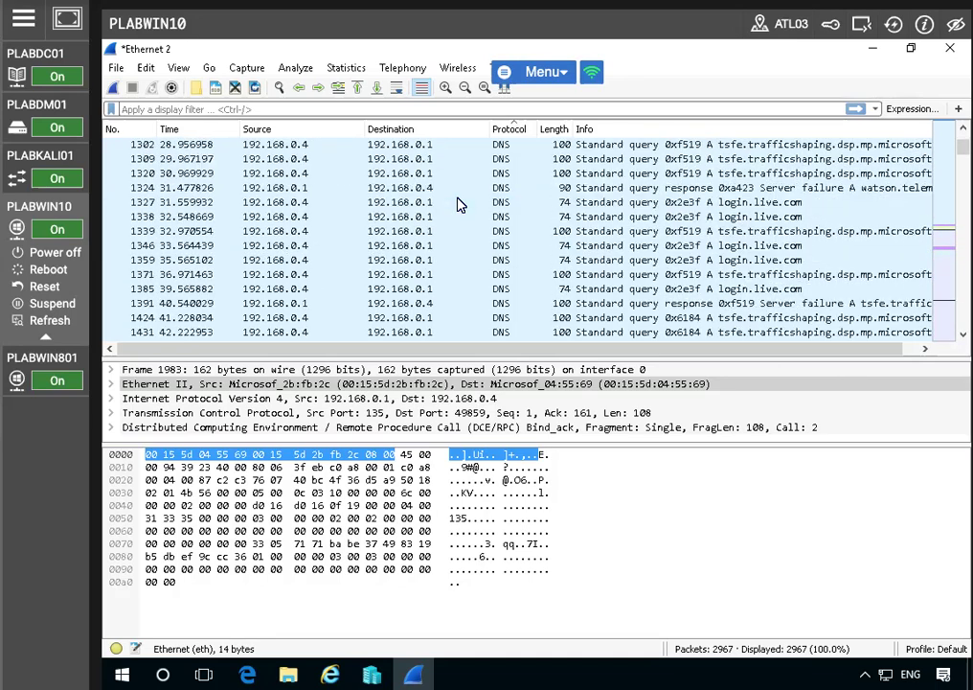
scroll(458, 204, "down", 2)
left_click_drag(568, 356, 569, 447)
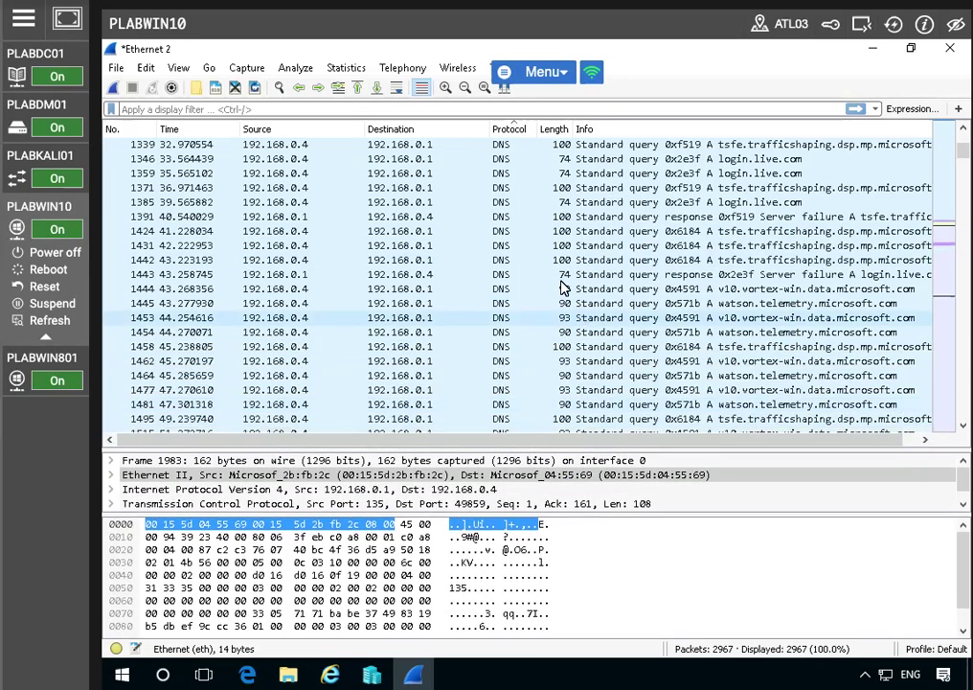
Look through the remaining DNS packets and the EPM, HTTP, ICMP, LDAP, RPC_NETLOGON, SSDP and TCP packets in the protocol-sorted list
scroll(563, 287, "down", 4)
scroll(560, 283, "down", 10)
scroll(560, 278, "down", 20)
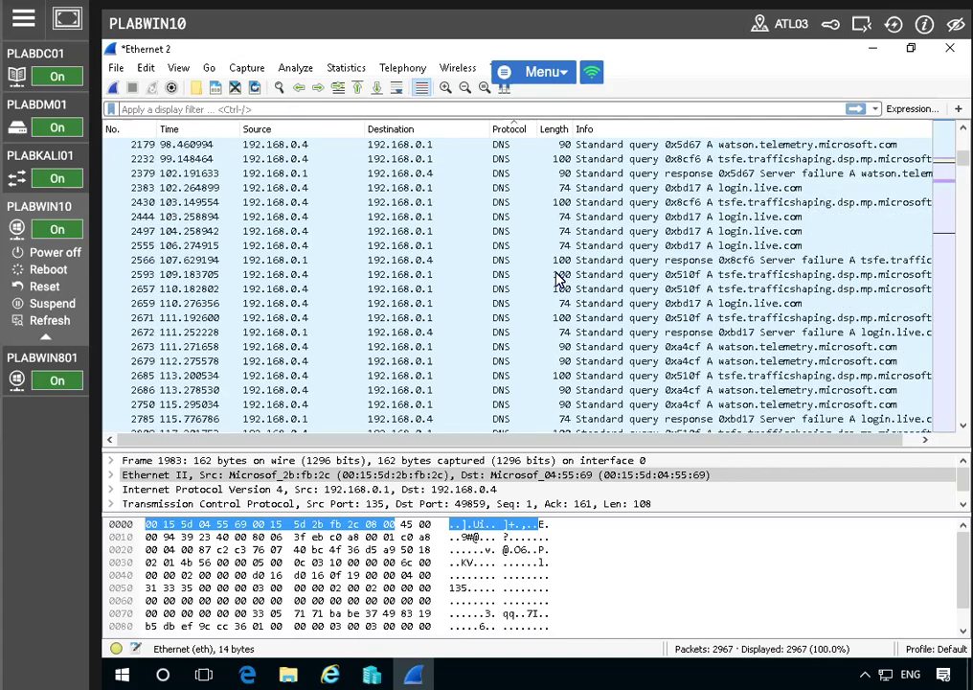
scroll(608, 249, "down", 4)
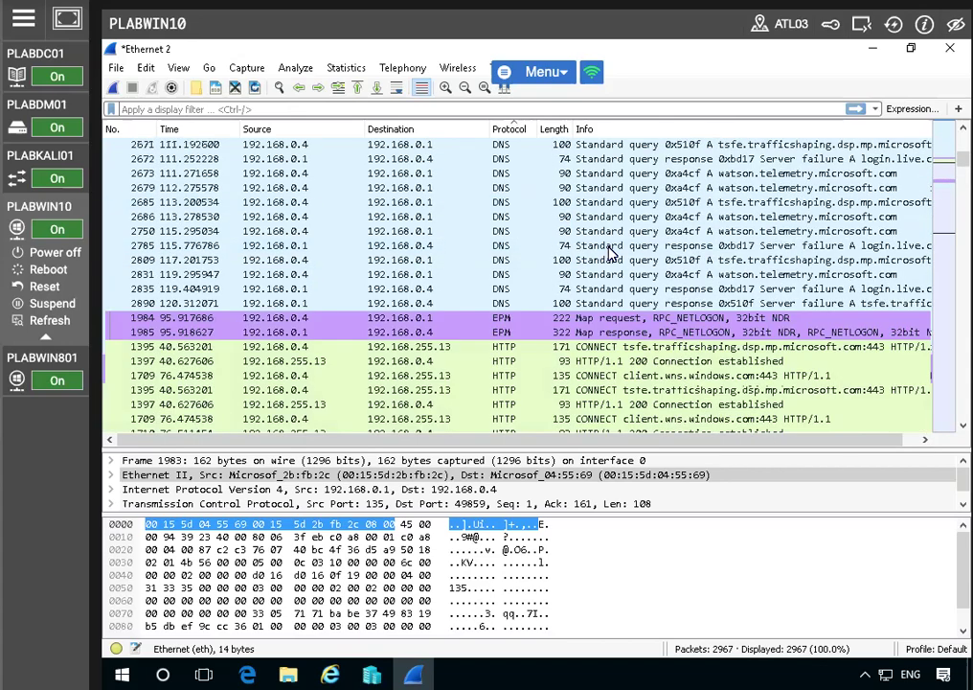
scroll(609, 251, "down", 6)
scroll(609, 251, "up", 3)
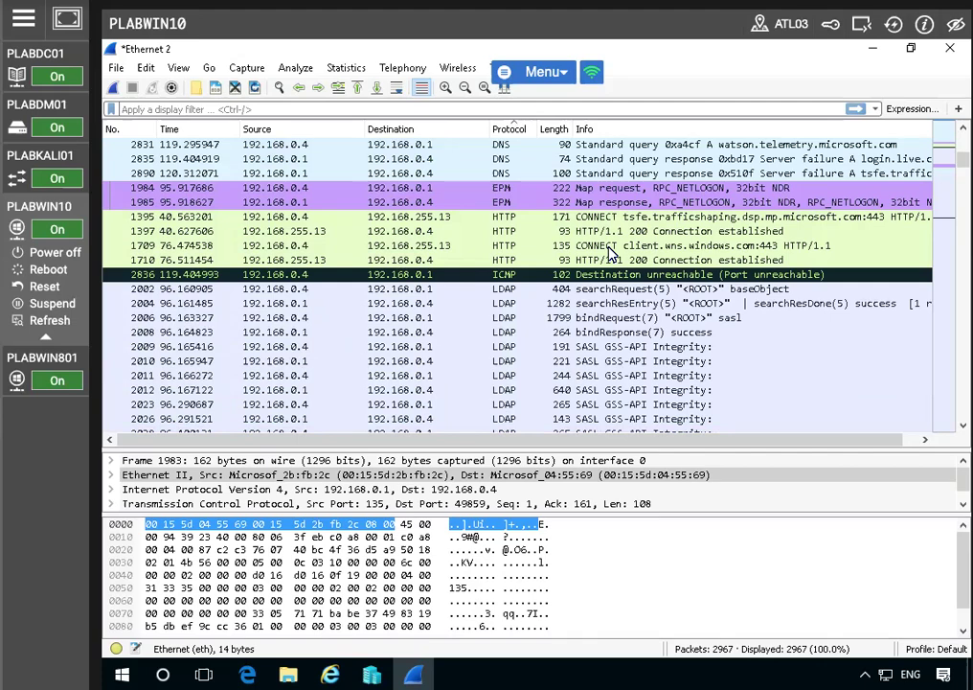
scroll(613, 258, "down", 10)
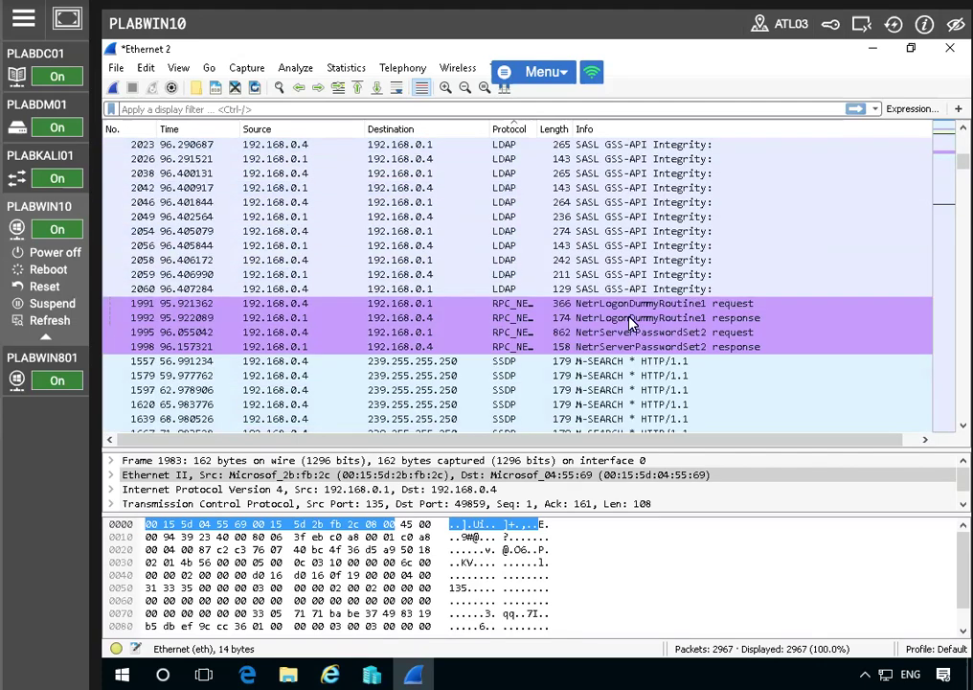
scroll(630, 324, "down", 13)
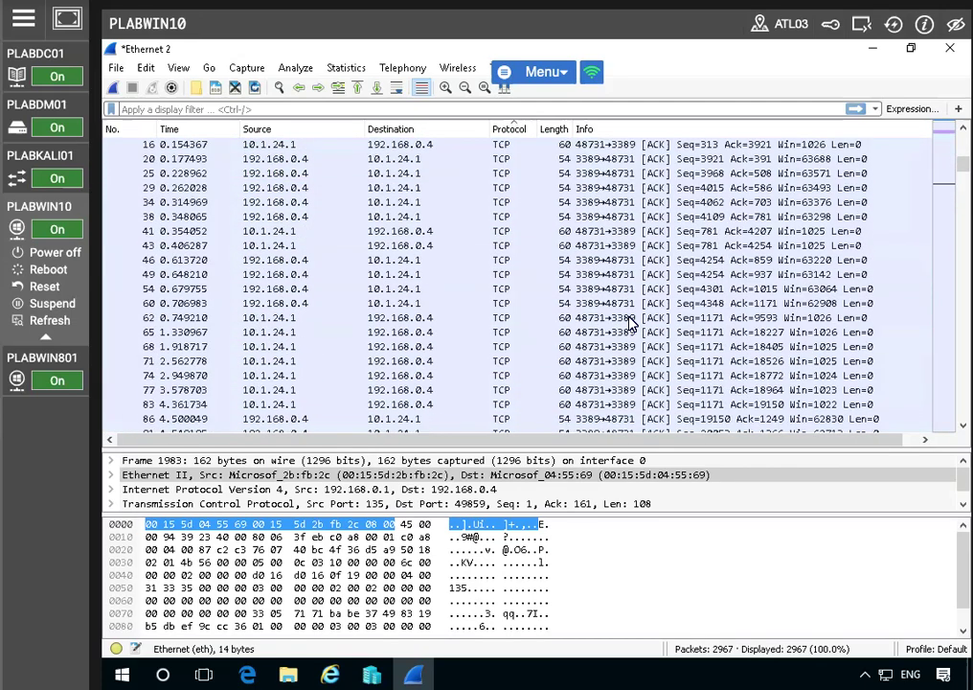
scroll(631, 324, "down", 5)
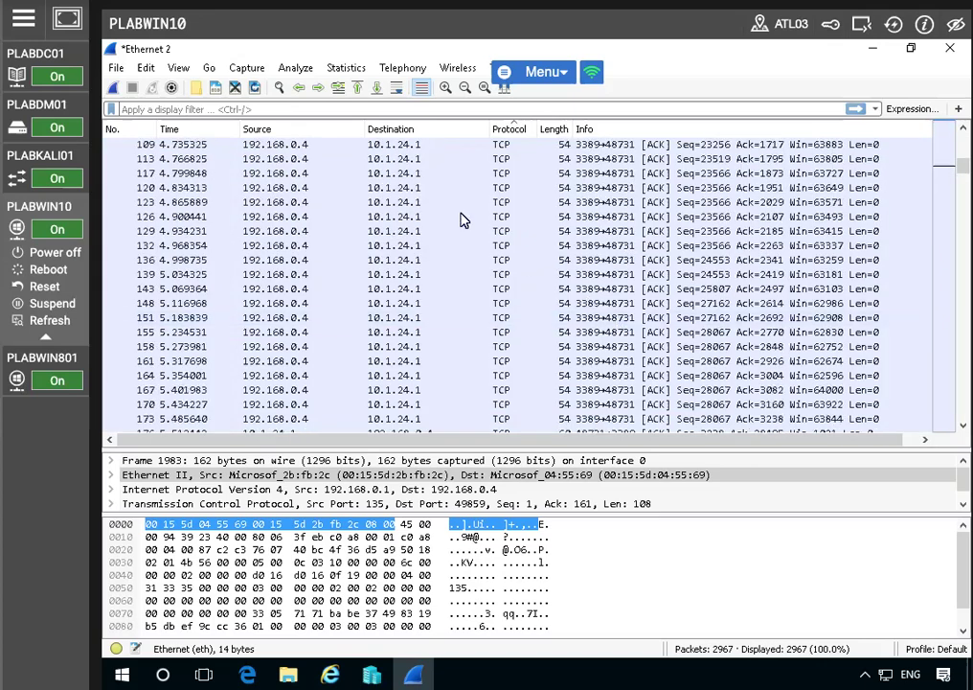
Sort the packet list by destination in ascending order
left_click(411, 134)
scroll(450, 246, "down", 3)
scroll(450, 252, "up", 9)
scroll(450, 253, "up", 10)
left_click_drag(963, 351, 963, 409)
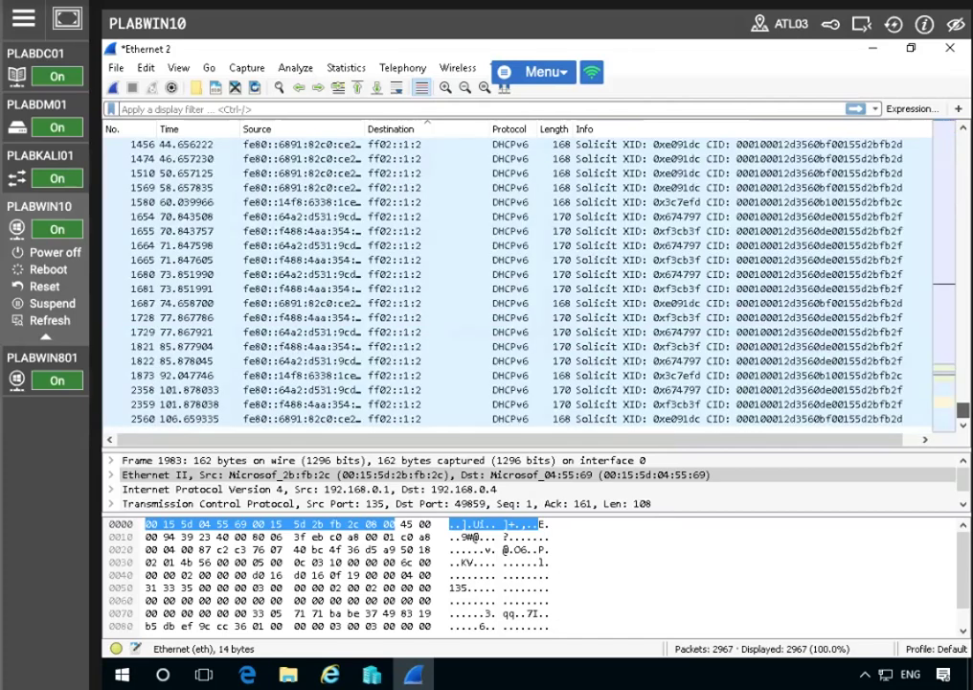
Inspect the details of the broadcast ARP requests, packets 80, 1379 and 1505
scroll(571, 259, "up", 15)
scroll(575, 262, "down", 3)
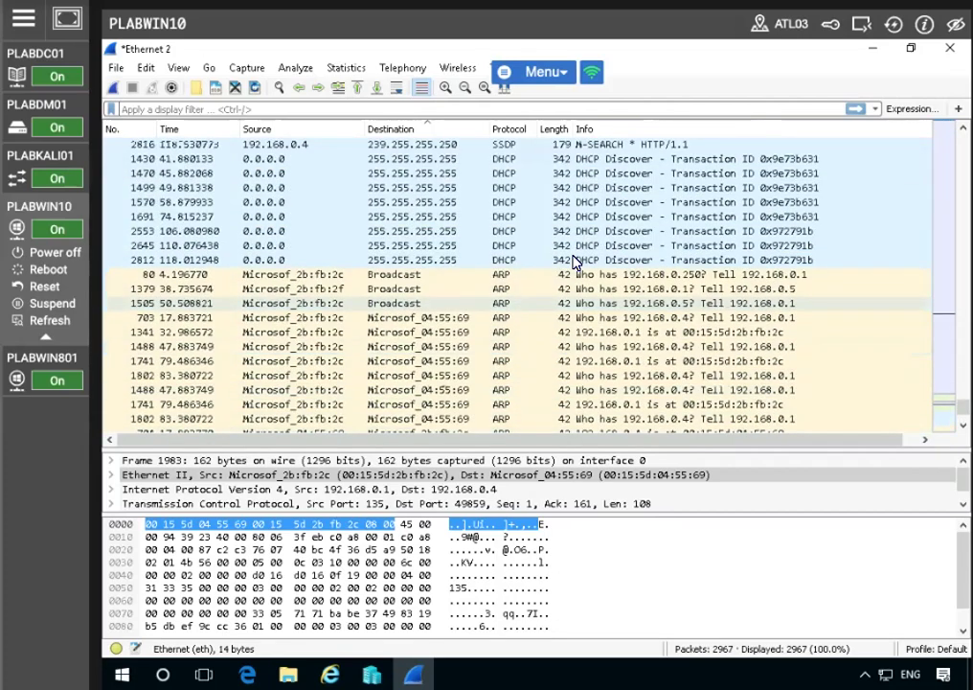
scroll(575, 262, "down", 1)
left_click(425, 232)
left_click(424, 246)
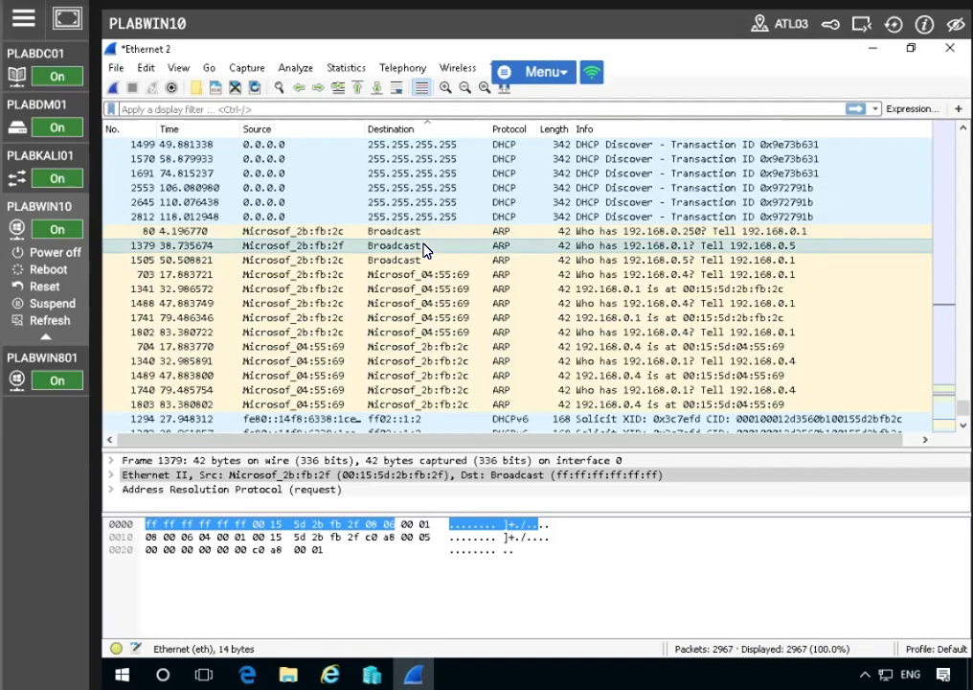
left_click(425, 260)
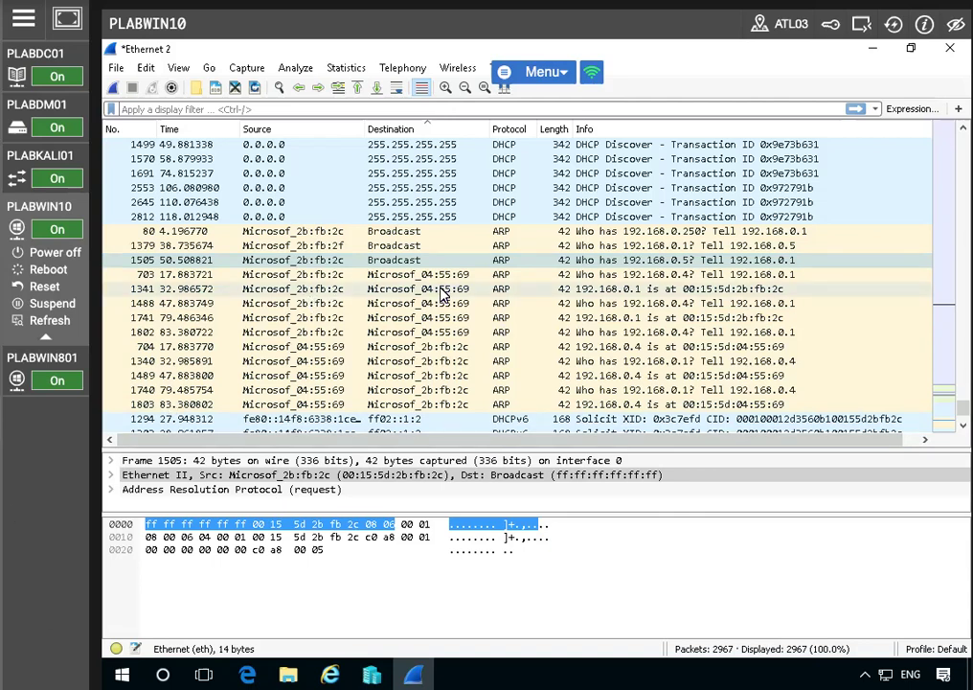
Examine the destination-sorted packets, including the DHCPv6 and SSDP traffic and those sent to 192.168.0.4 and 10.1.24.1
scroll(495, 294, "down", 3)
scroll(495, 294, "down", 6)
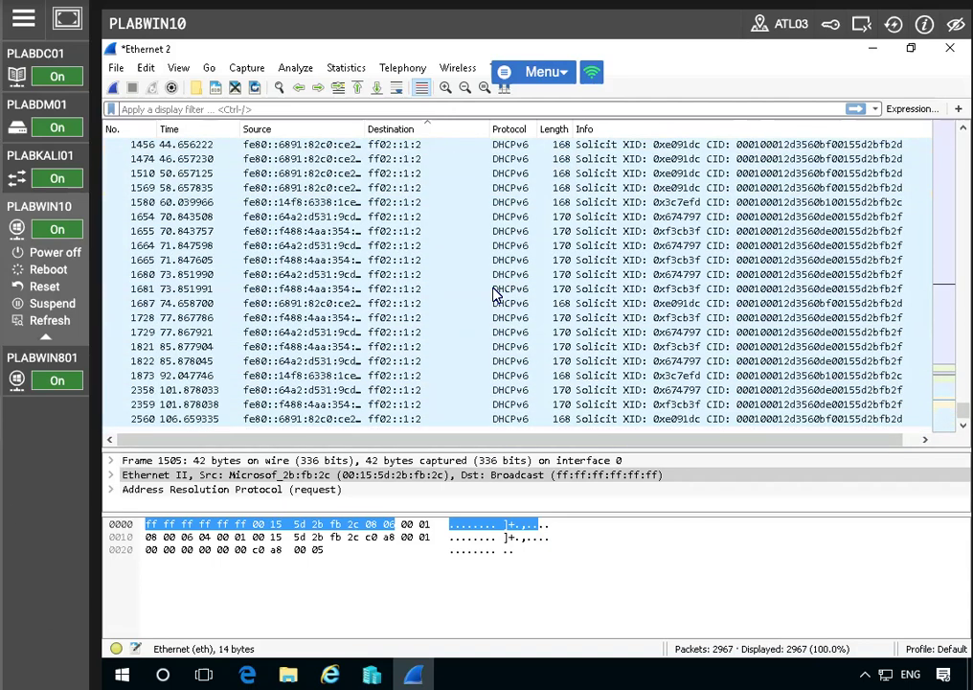
scroll(675, 297, "up", 15)
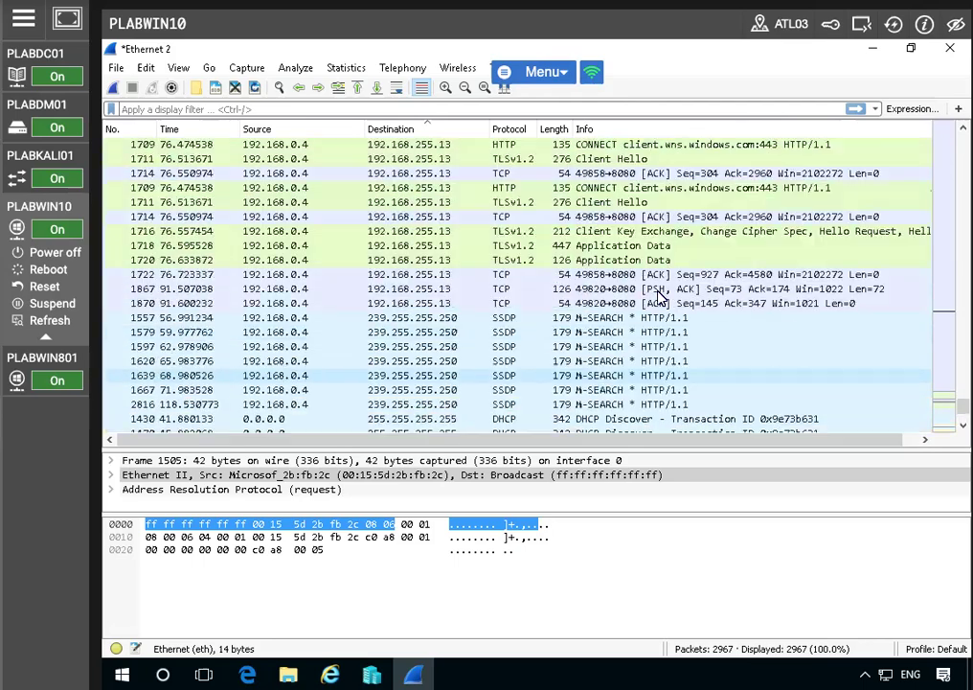
scroll(658, 299, "up", 15)
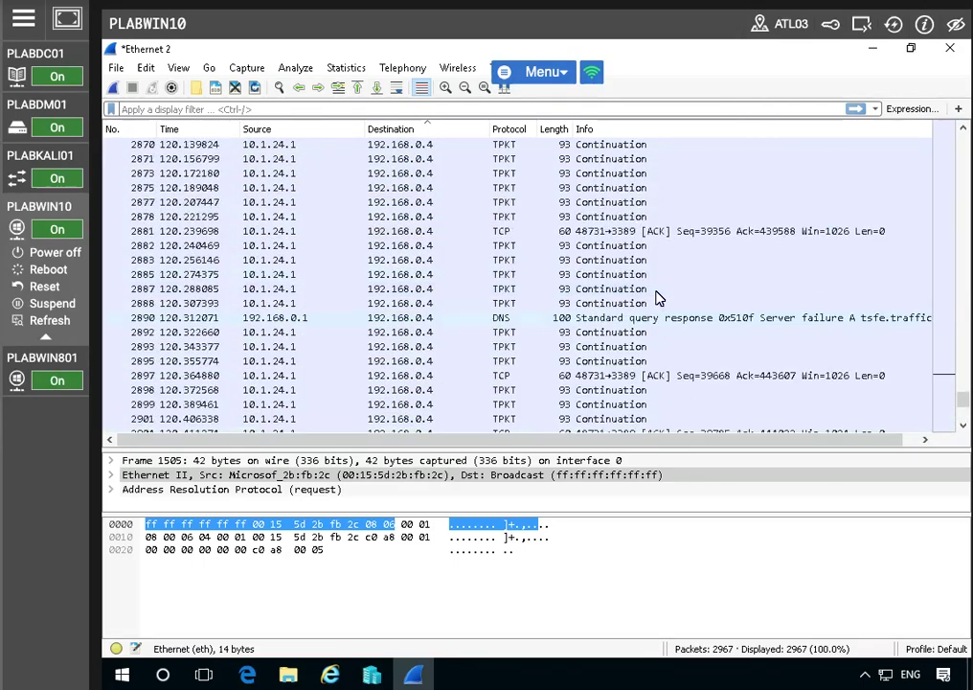
scroll(517, 282, "up", 20)
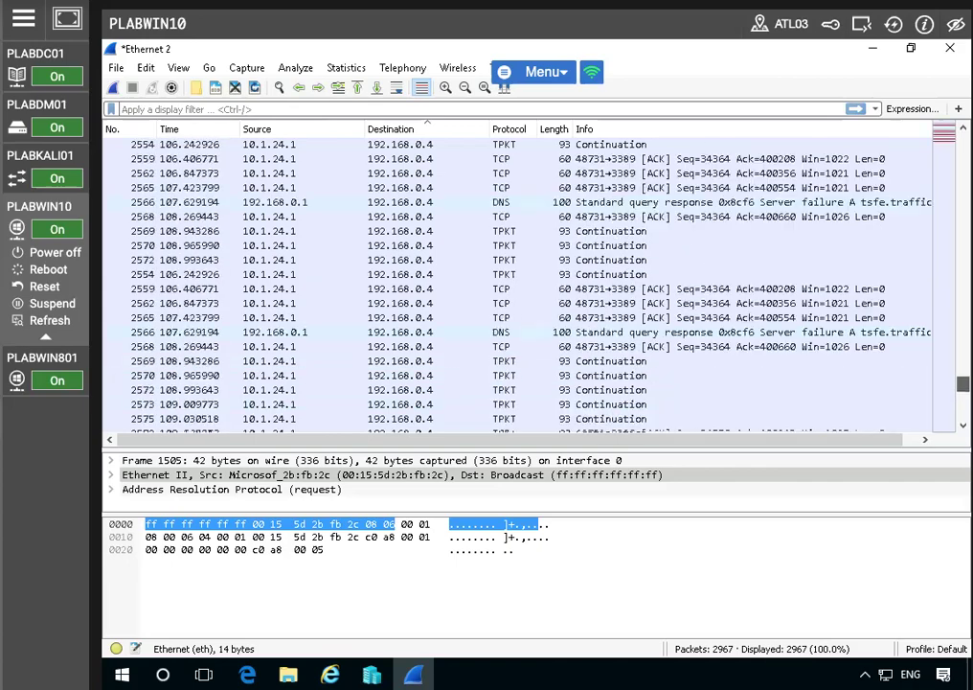
scroll(517, 283, "up", 20)
scroll(517, 283, "down", 15)
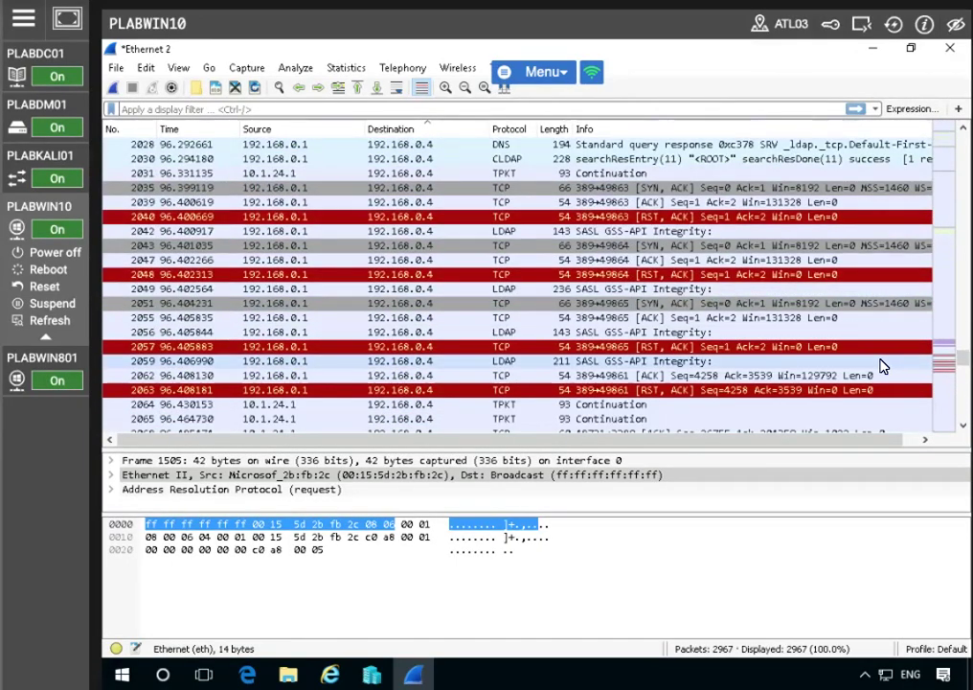
scroll(472, 328, "up", 8)
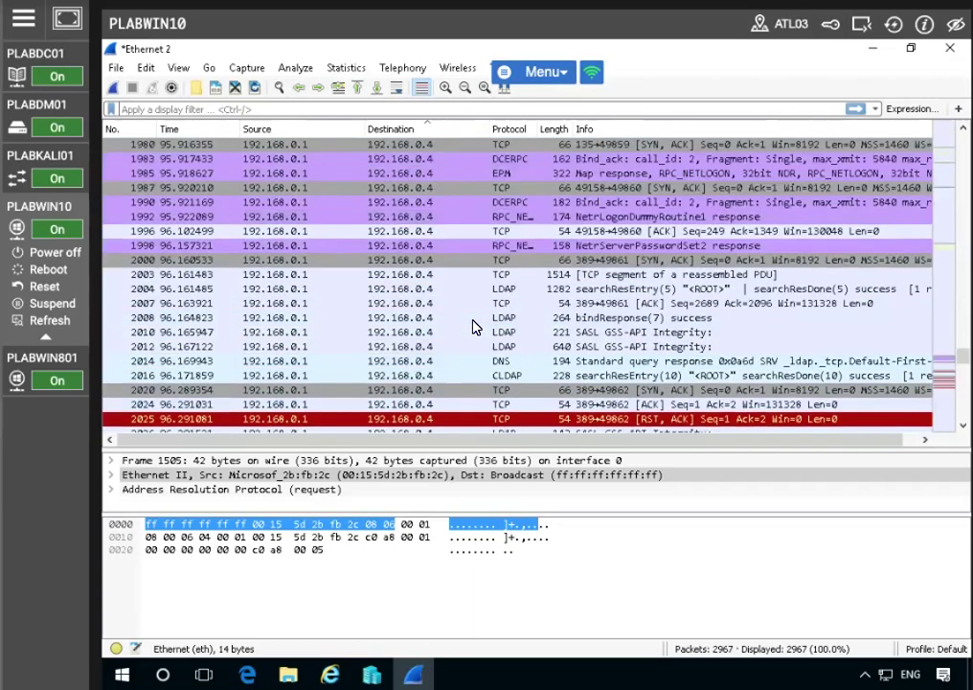
scroll(472, 327, "up", 1)
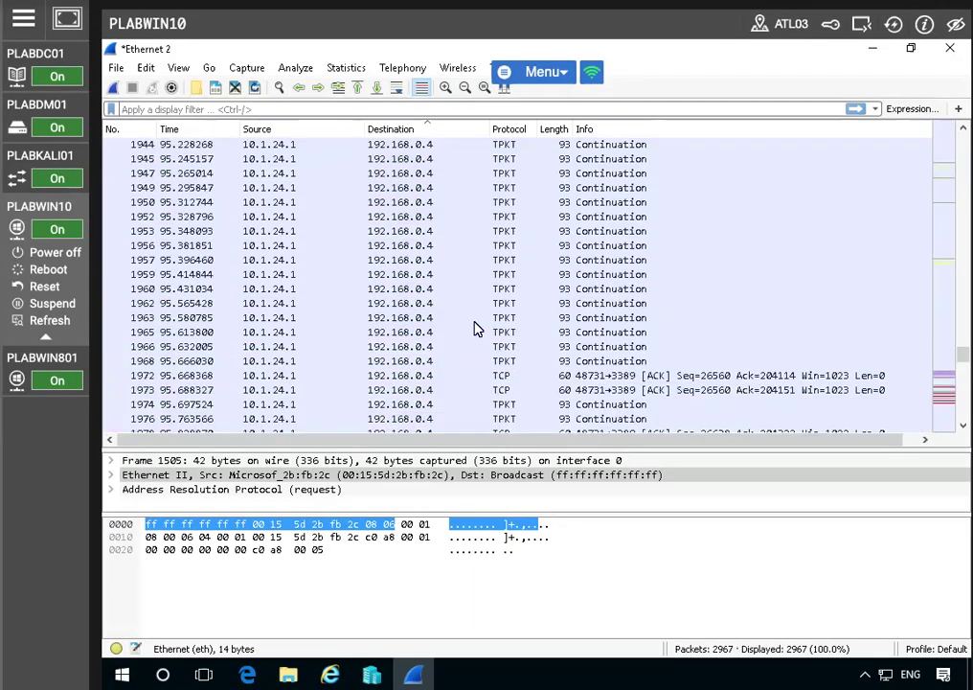
scroll(473, 327, "down", 7)
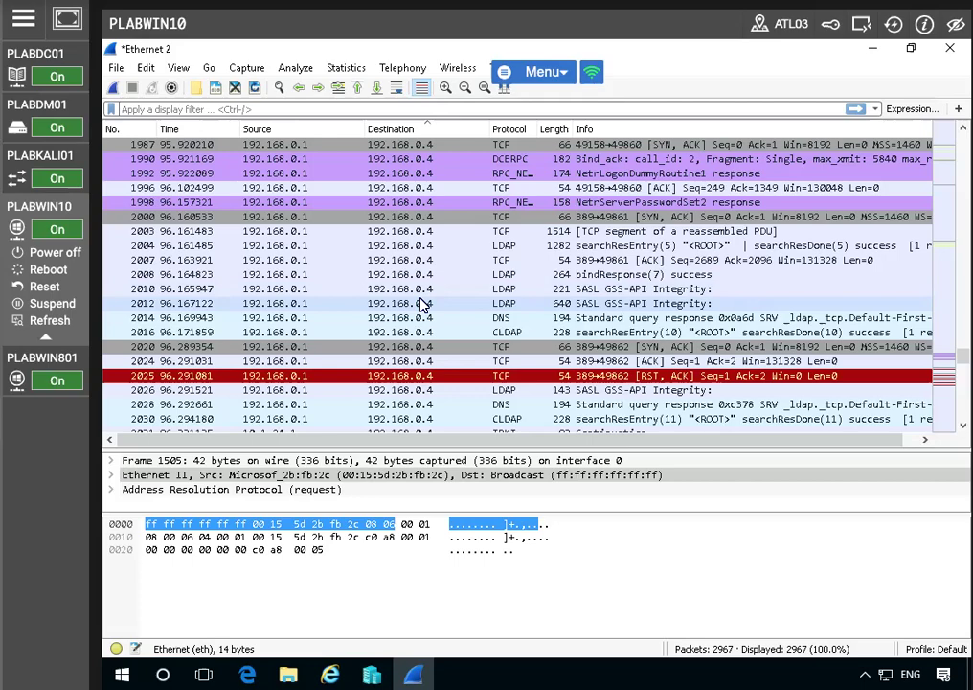
scroll(424, 304, "up", 20)
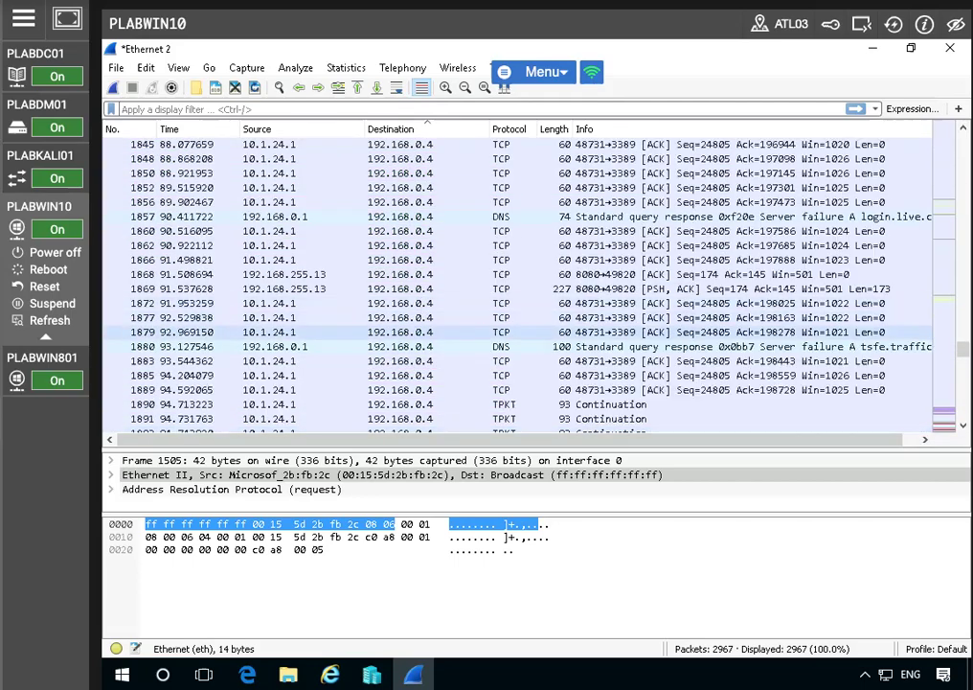
scroll(517, 282, "up", 20)
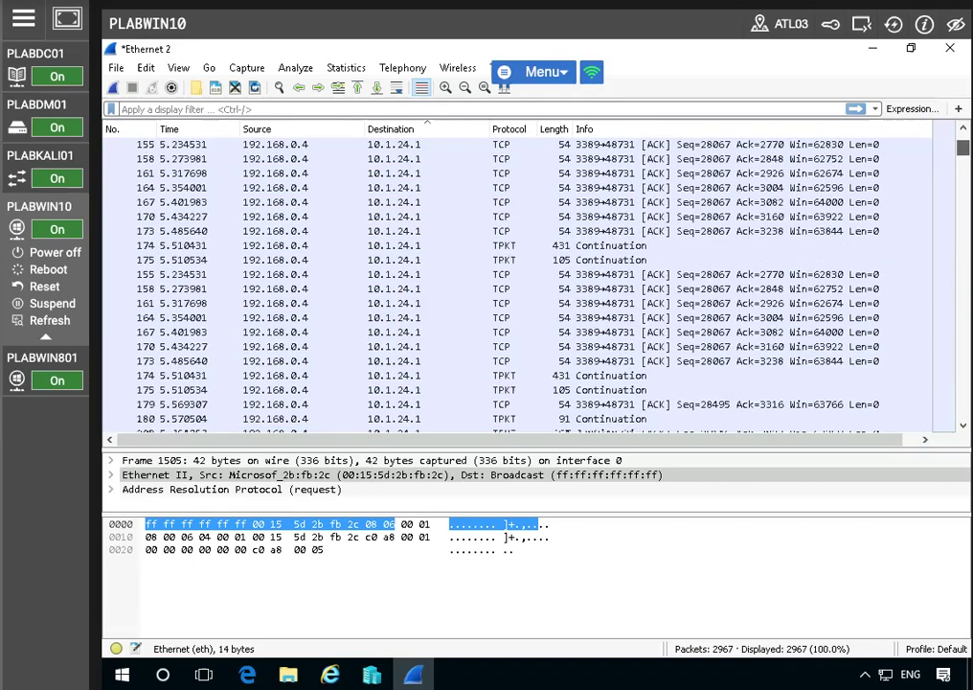
scroll(518, 283, "up", 10)
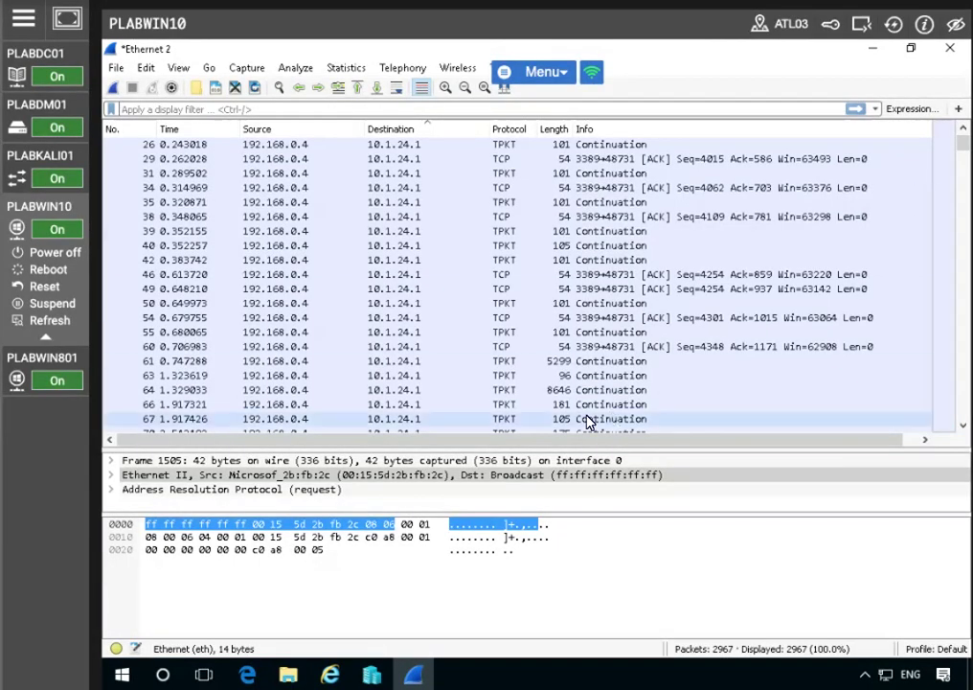
Apply the display filter "dns" to the captured packets
left_click(272, 110)
type("dns")
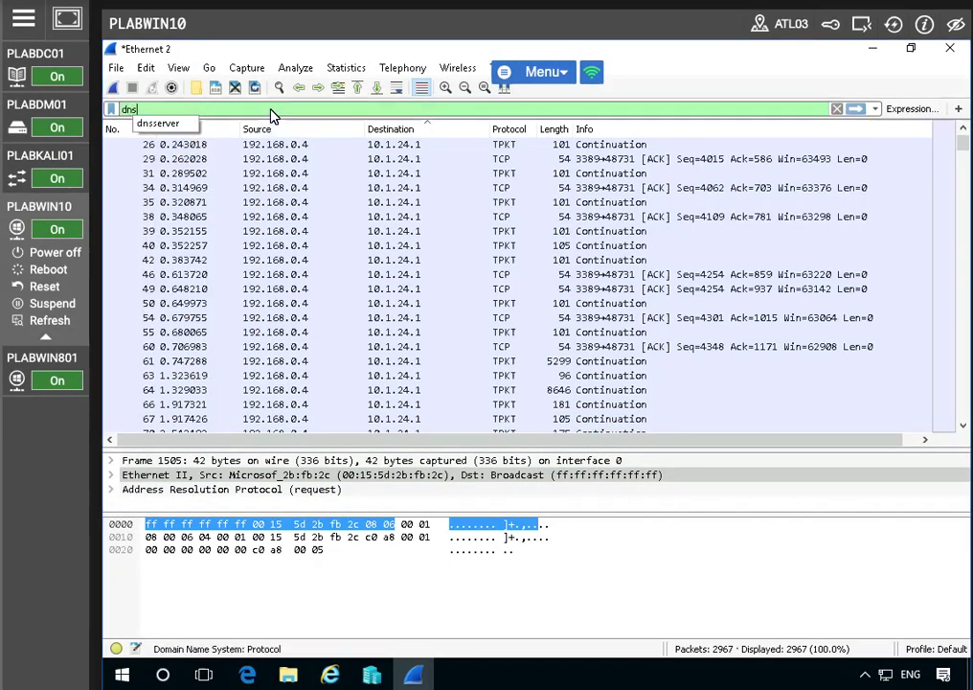
key("Return")
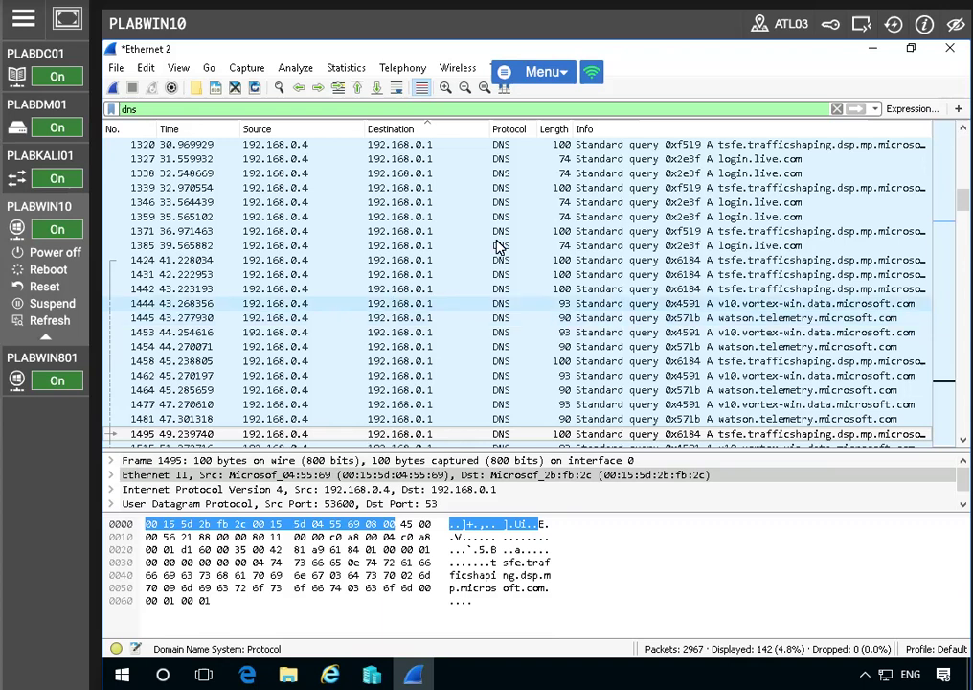
Review the filtered DNS queries to 192.168.0.1 and the responses to 192.168.0.4
scroll(522, 237, "up", 3)
scroll(522, 237, "up", 5)
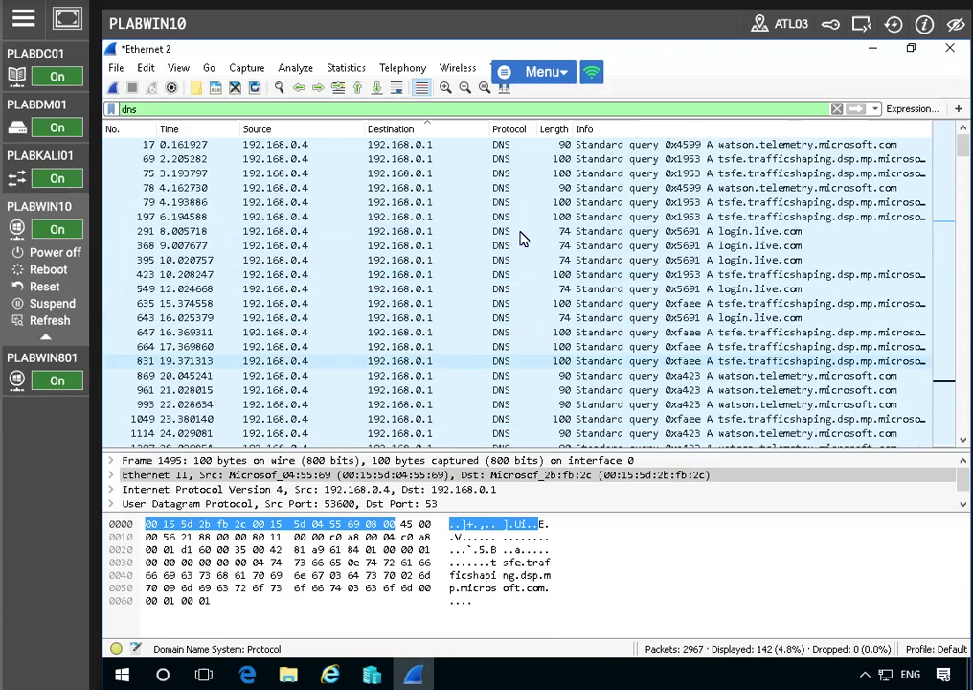
scroll(615, 268, "down", 15)
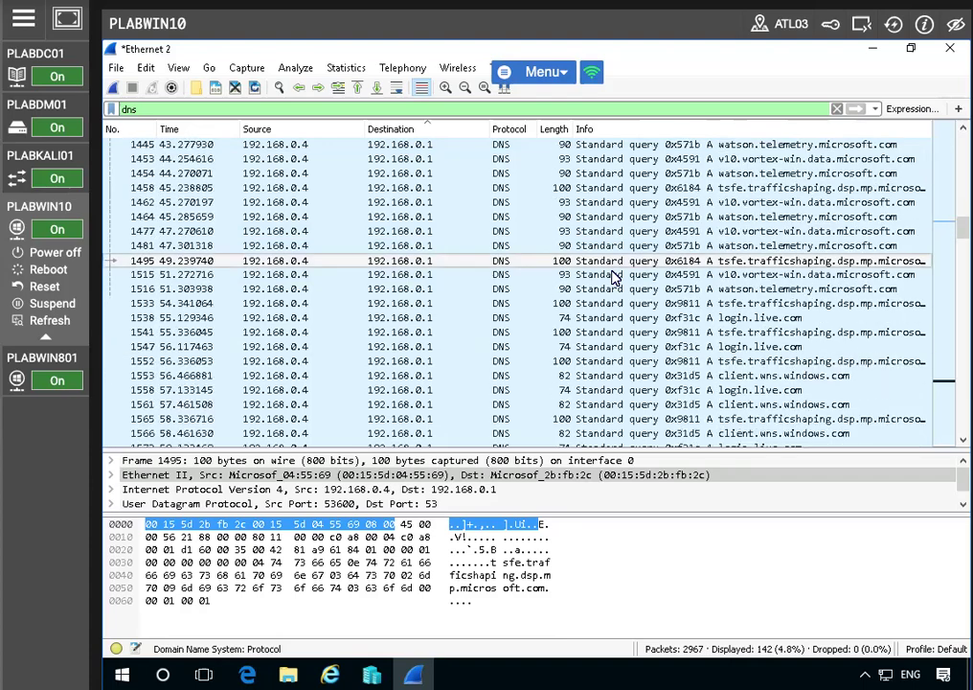
scroll(615, 275, "up", 4)
scroll(615, 275, "down", 7)
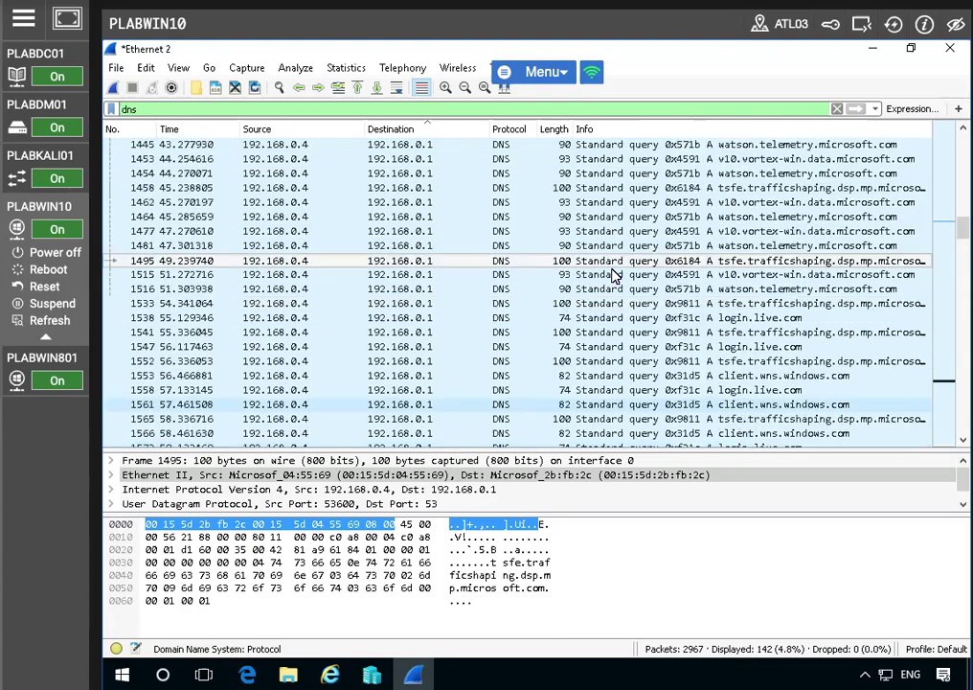
scroll(615, 276, "down", 6)
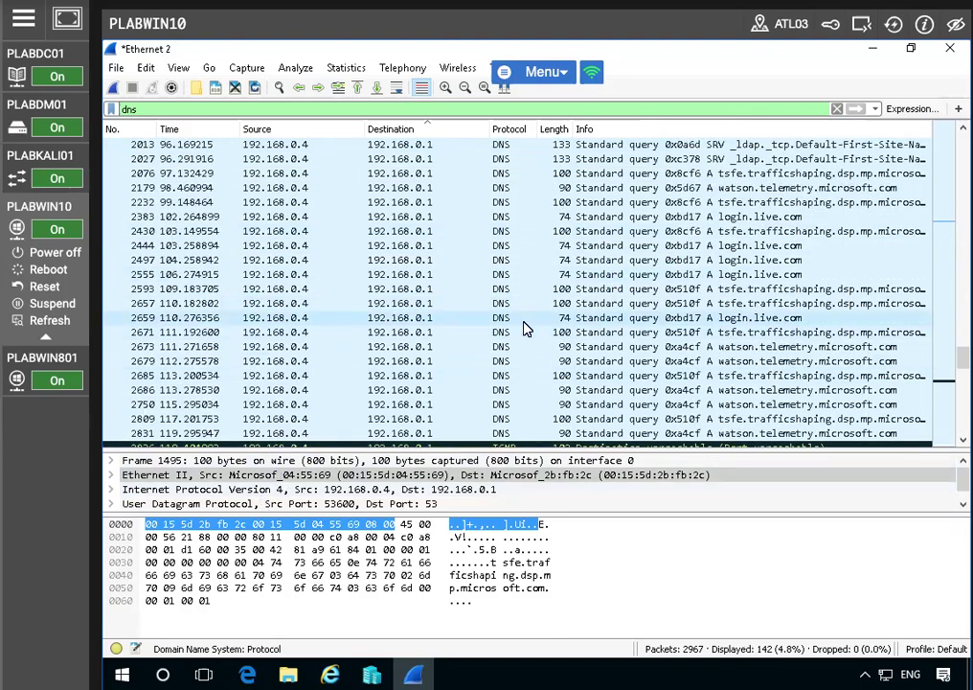
scroll(108, 355, "down", 5)
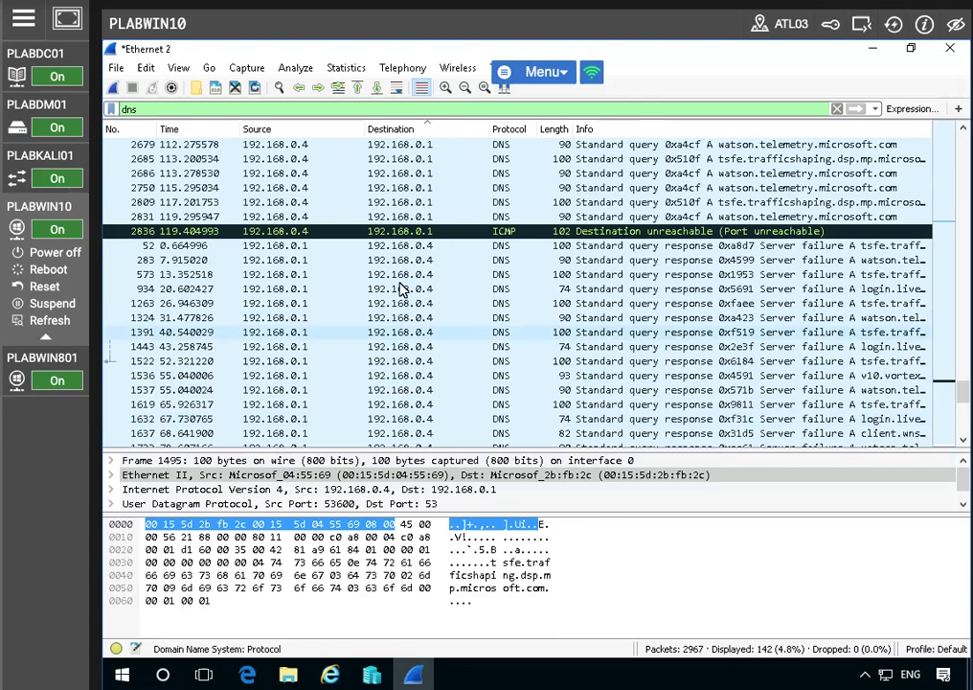
Clear the DNS filter and apply the display filter "tcp"
left_click(836, 110)
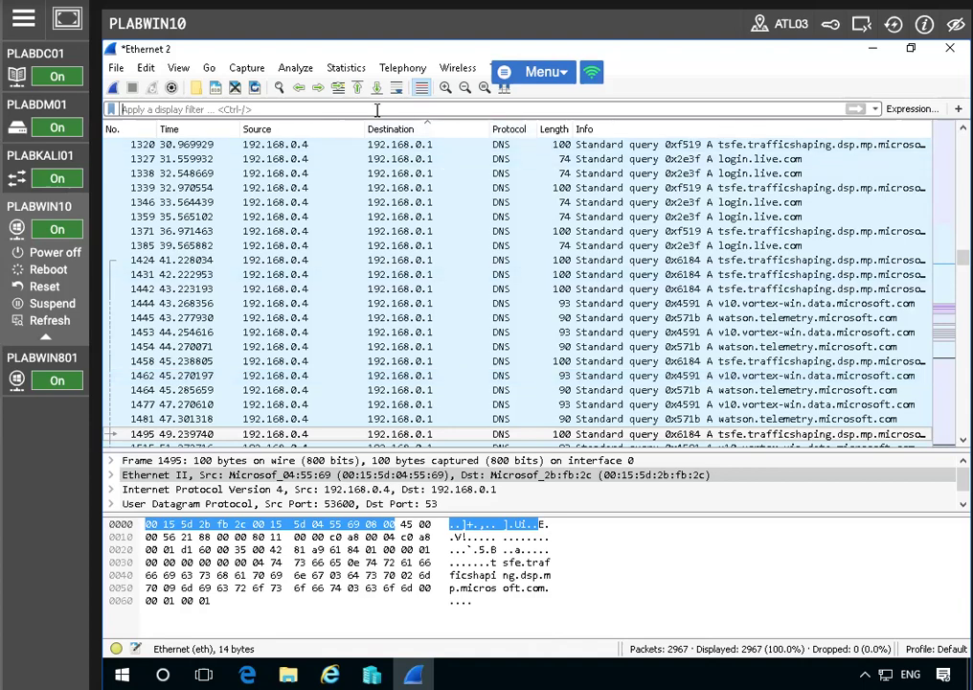
type("tcp")
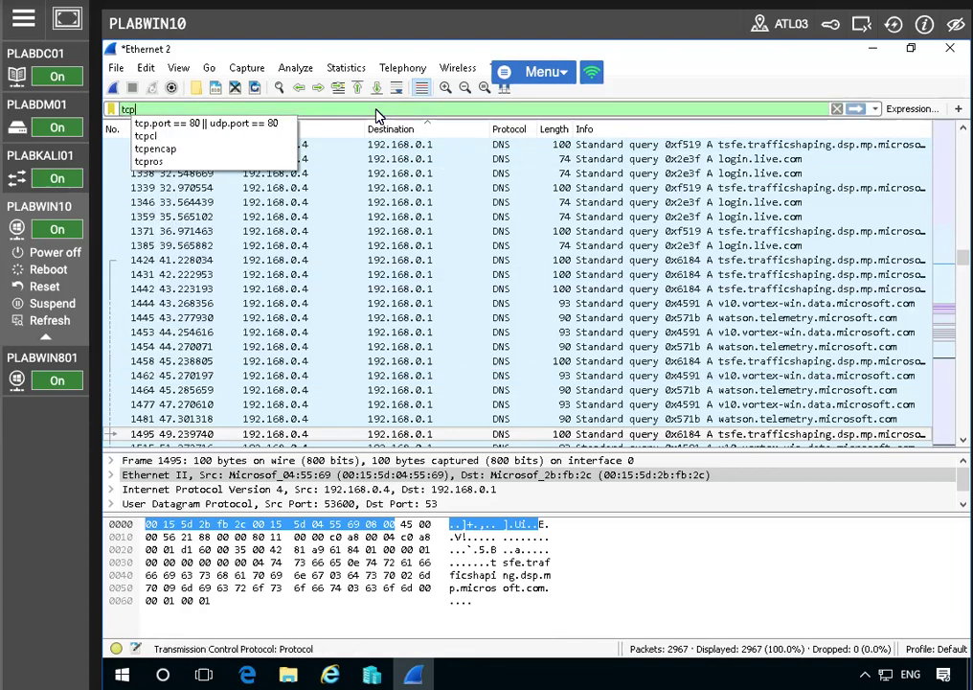
key("Return")
scroll(490, 300, "up", 9)
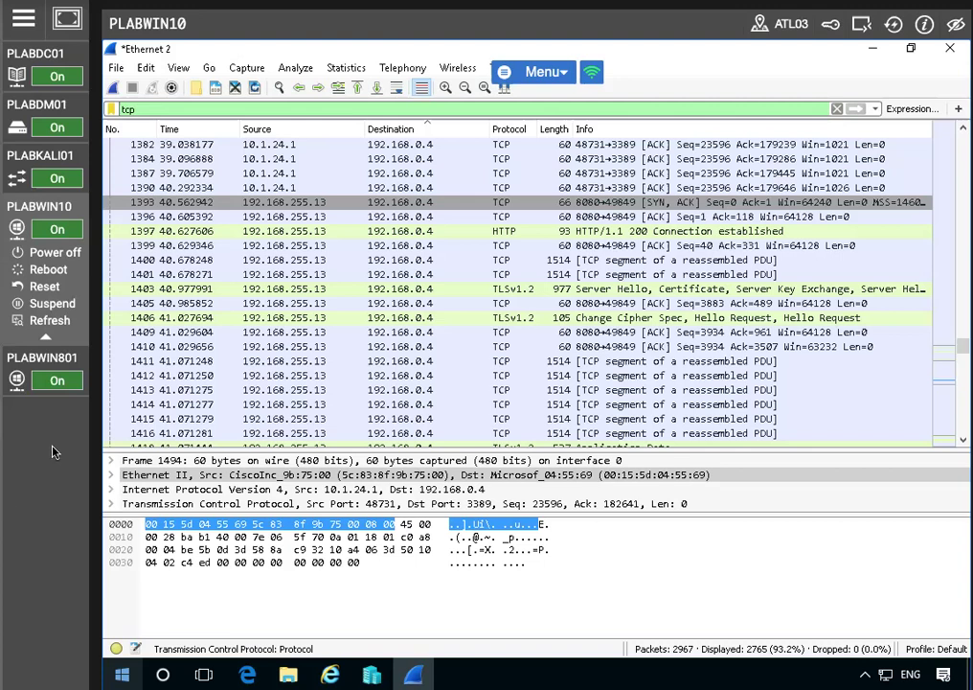
Replace the display filter with "http" and select packet 1717 to show its details
double_click(165, 109)
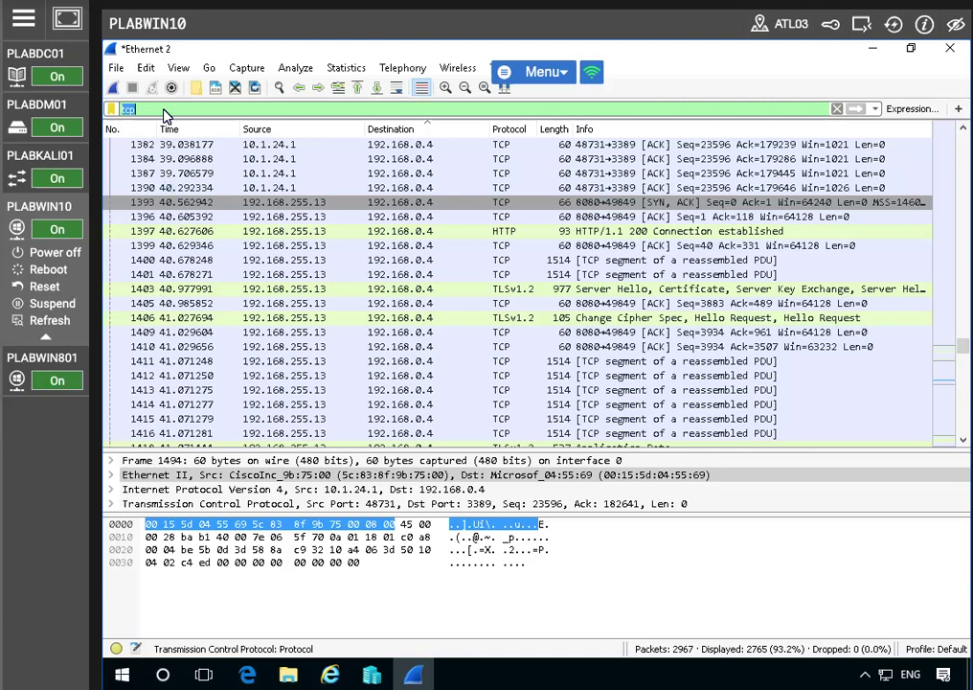
type("http")
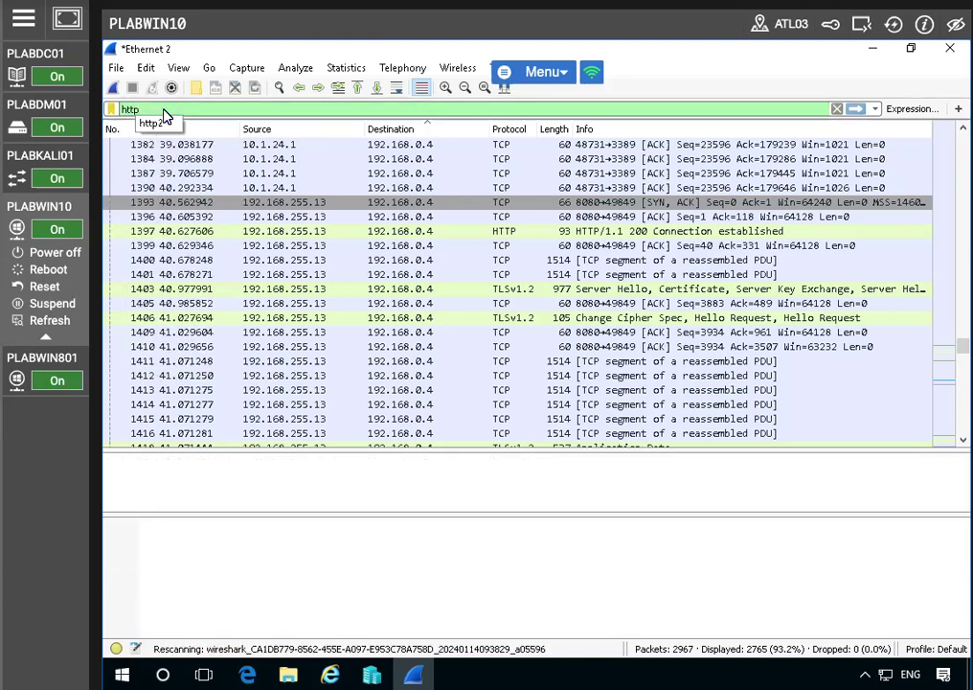
key("Return")
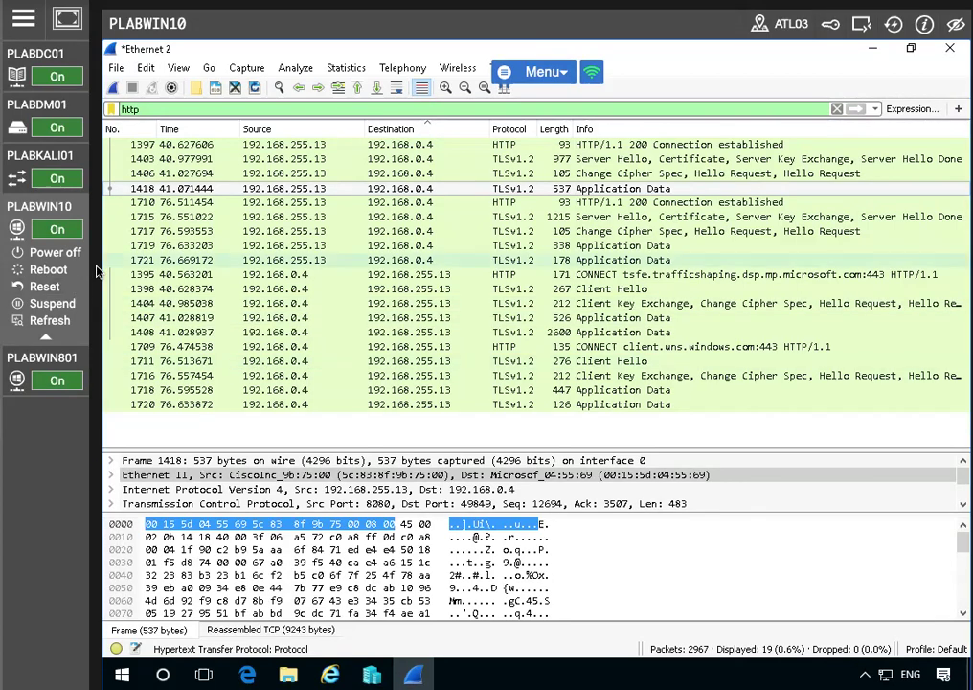
left_click(232, 232)
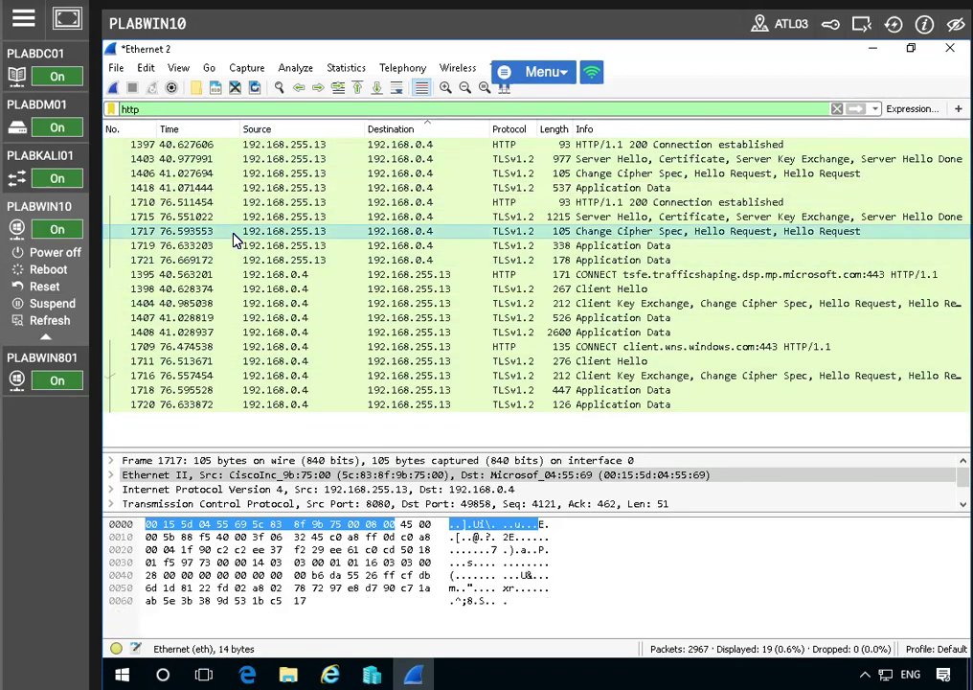
Follow the TCP stream of packet 1404, the Client Key Exchange packet from 192.168.0.4
left_click(225, 289)
left_click(226, 304)
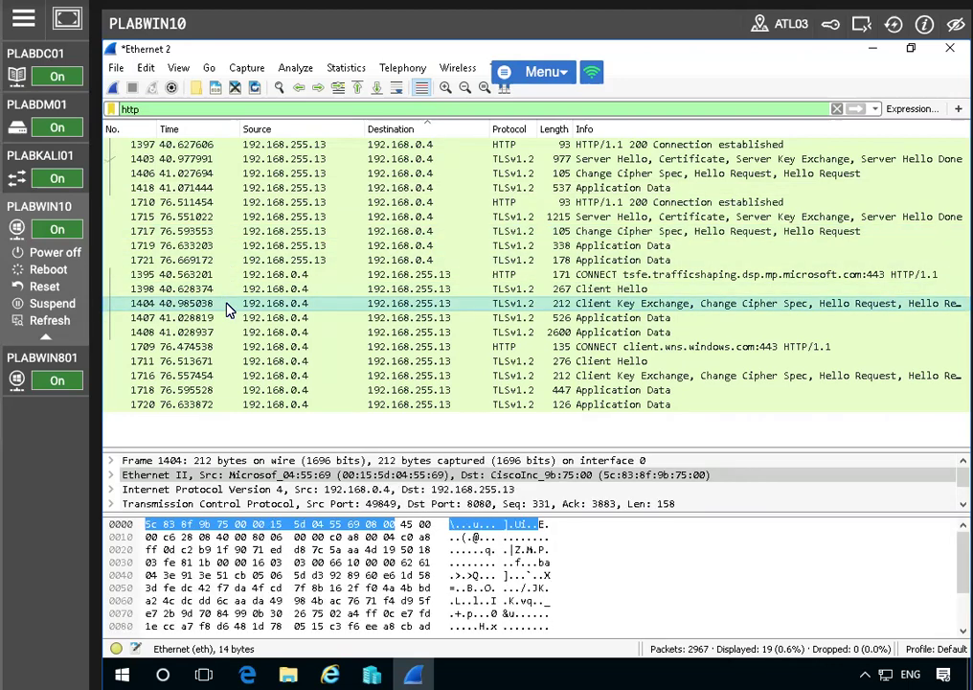
right_click(226, 304)
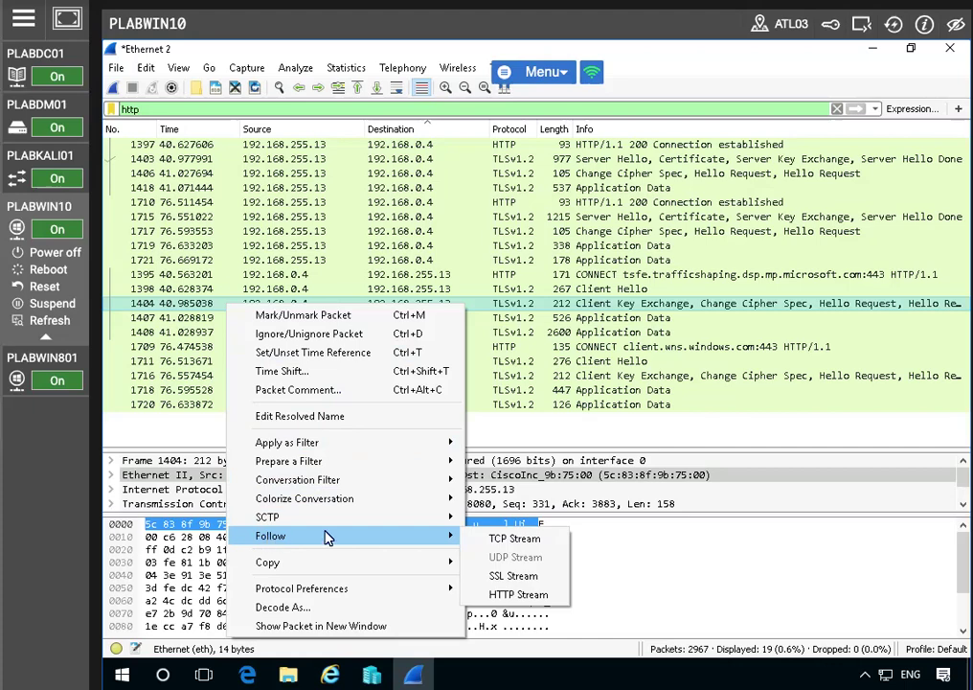
left_click(514, 538)
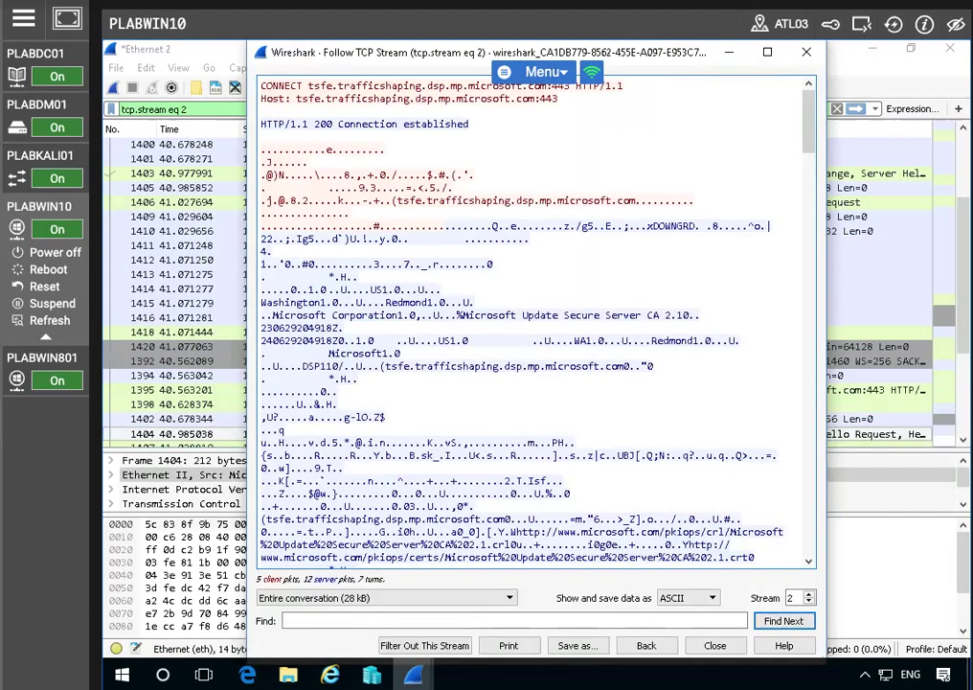
Read through the ASCII conversation of TCP stream 2 and close the stream window
left_click_drag(437, 59, 330, 52)
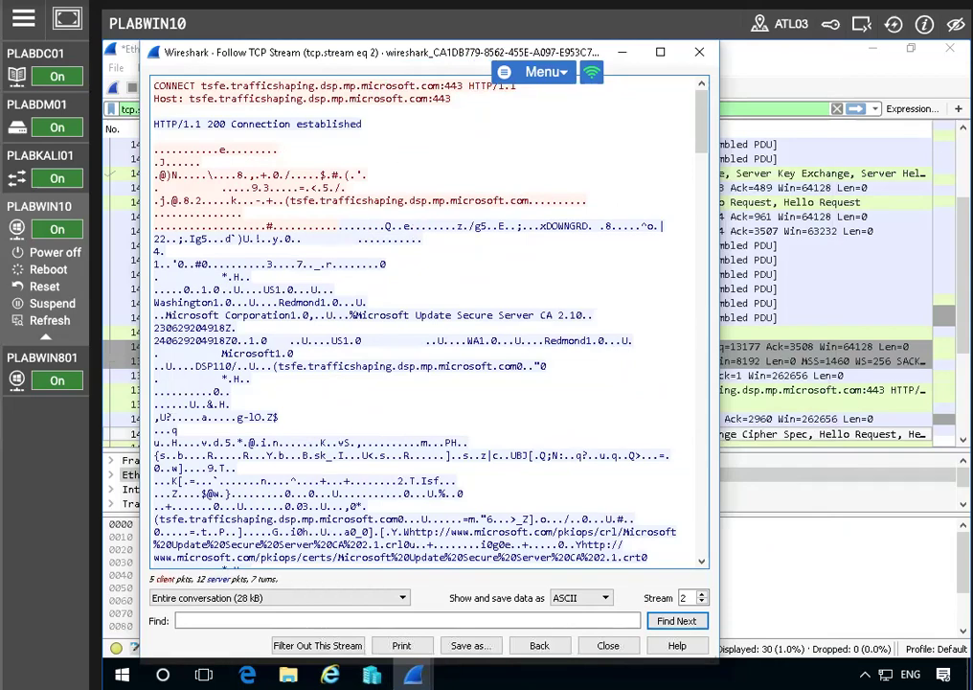
scroll(305, 430, "down", 10)
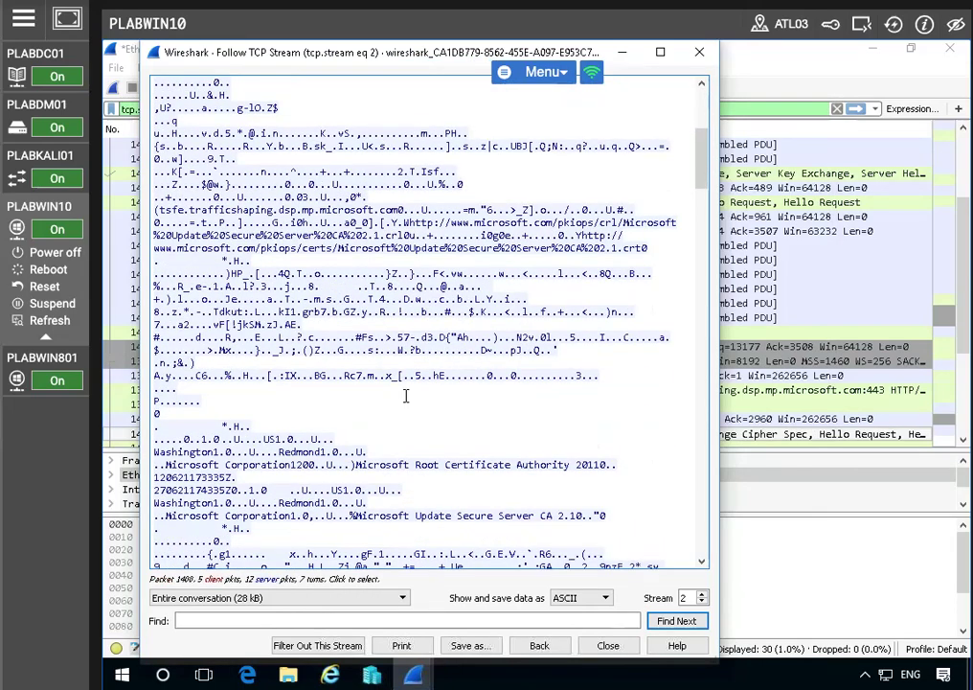
scroll(406, 398, "down", 10)
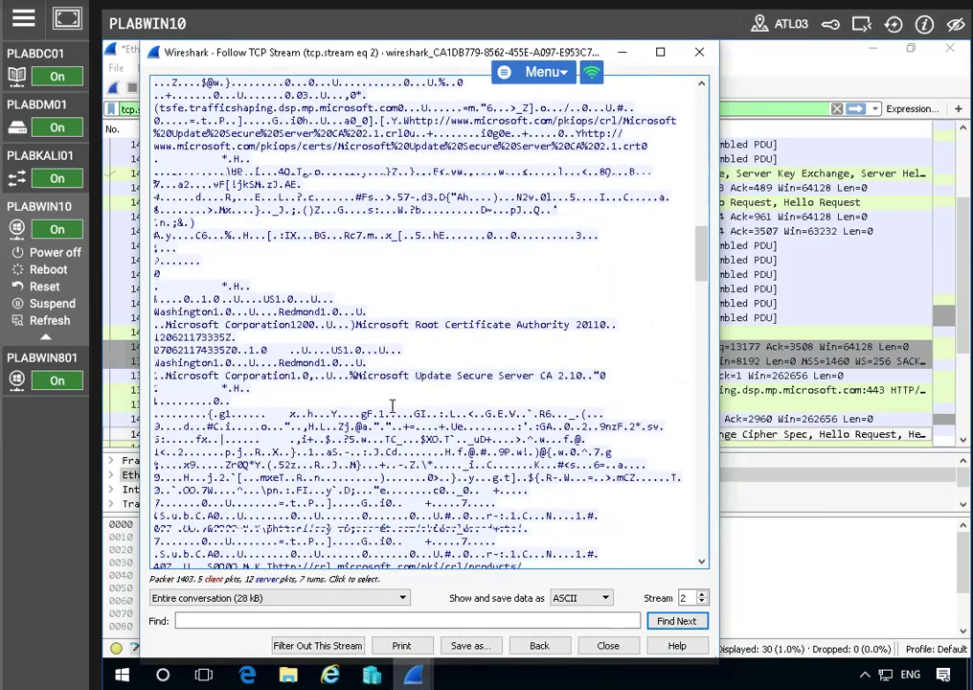
scroll(372, 426, "down", 2)
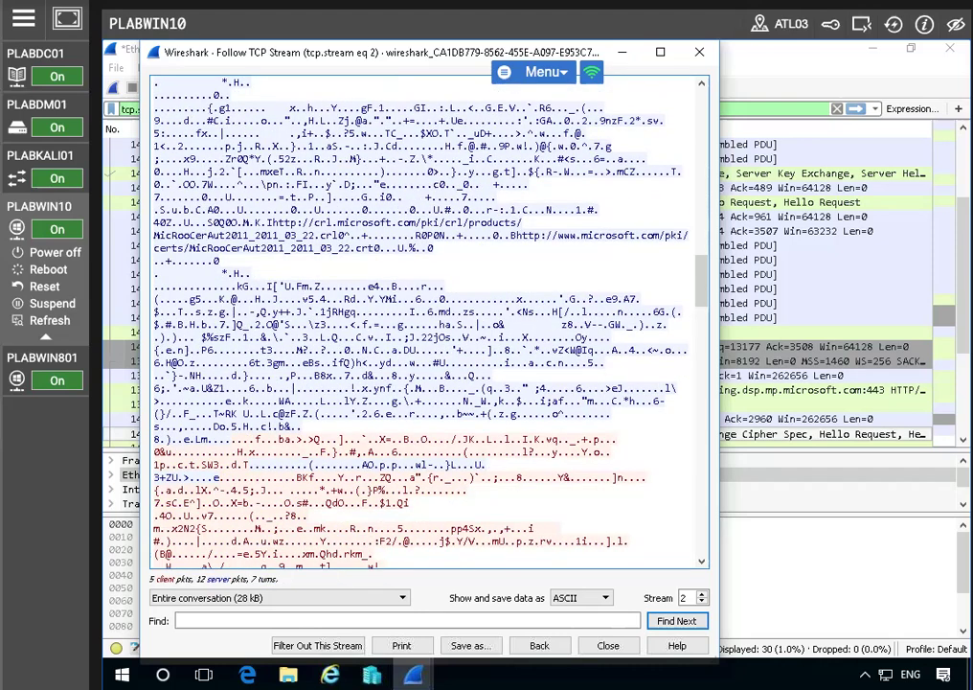
left_click(601, 645)
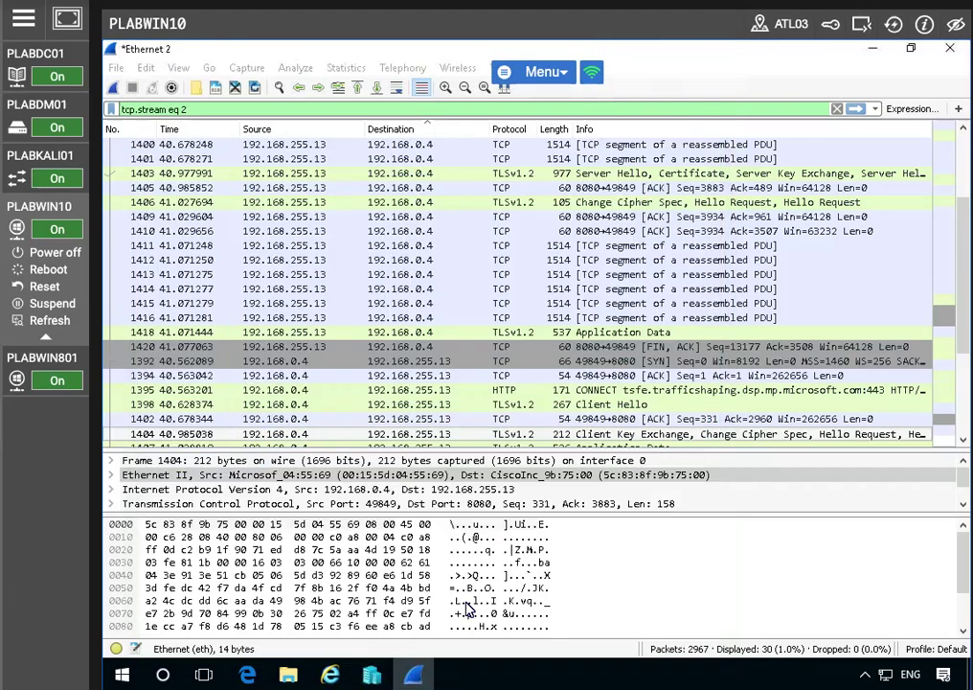
Replace the stream filter with the display filter "ip.src == 192.168.0.1" and apply it
triple_click(223, 108)
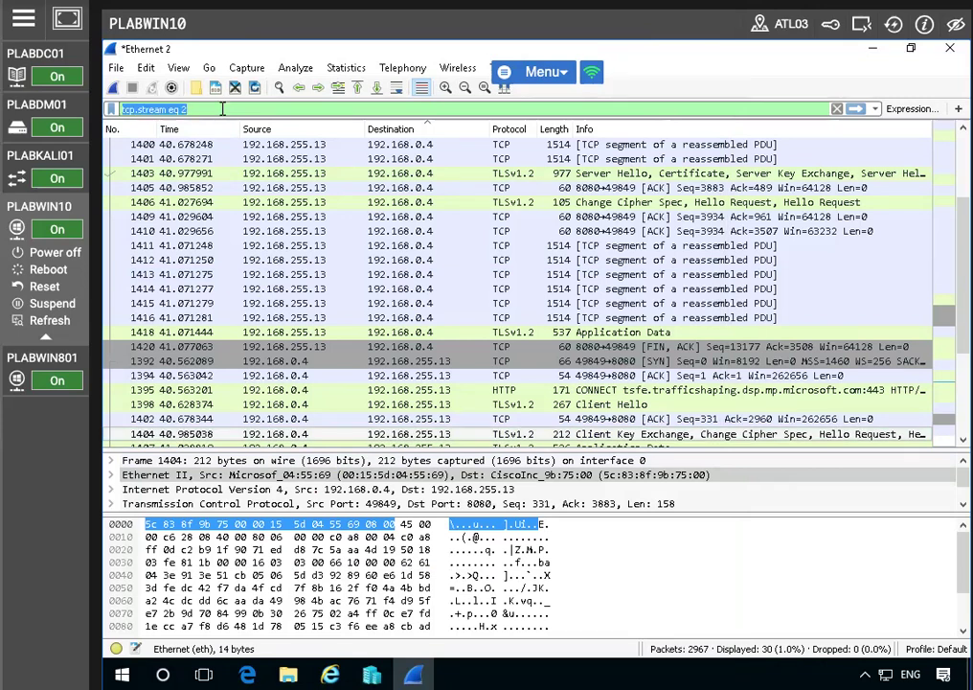
type("ip")
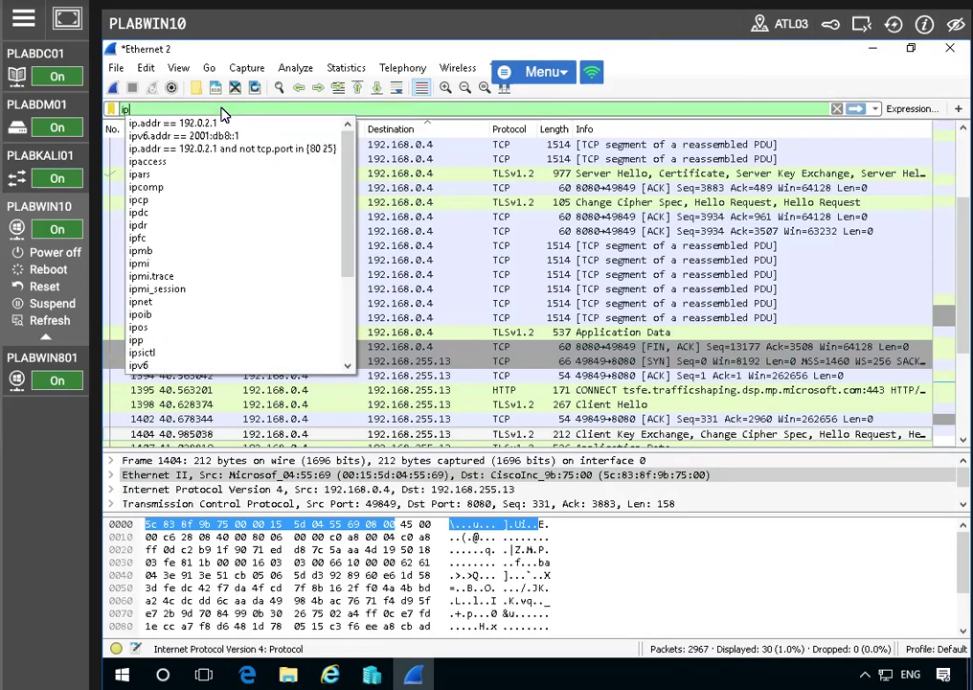
type(".s")
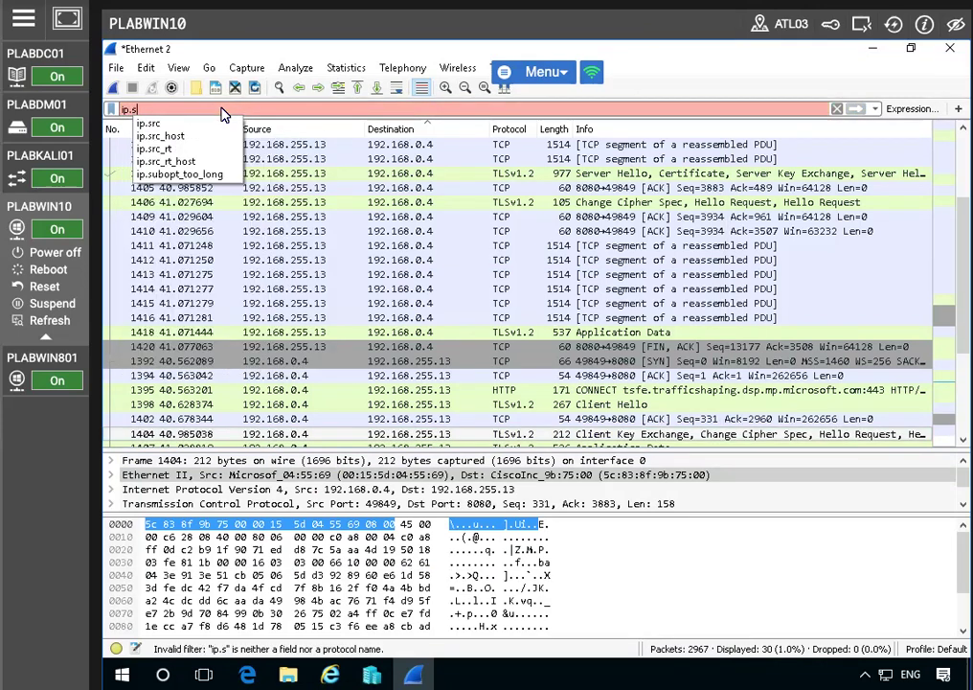
type("r")
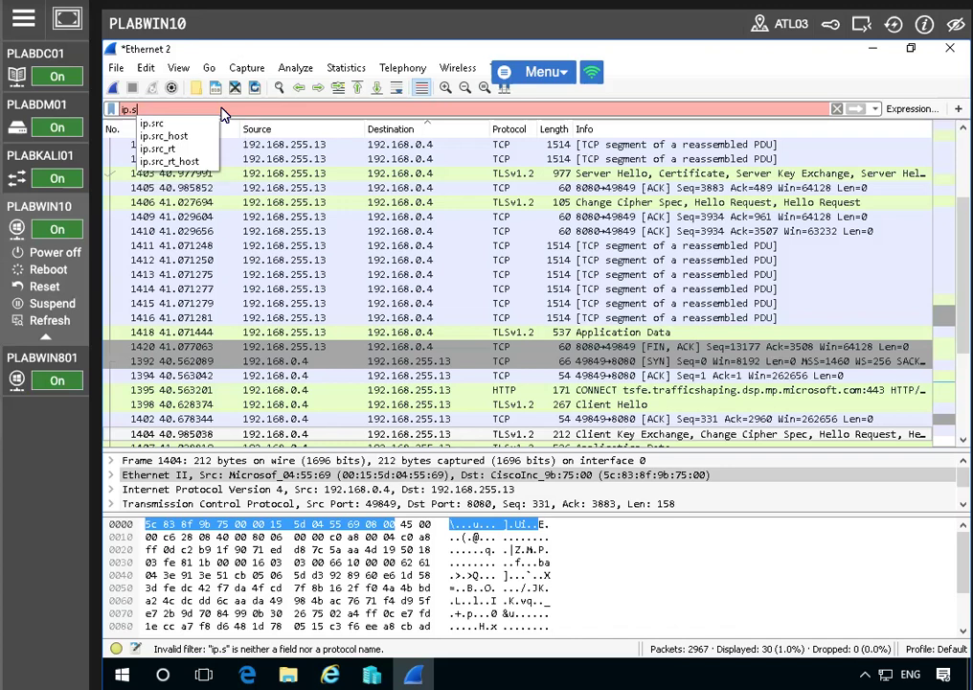
type("c")
key("BackSpace")
type("rc")
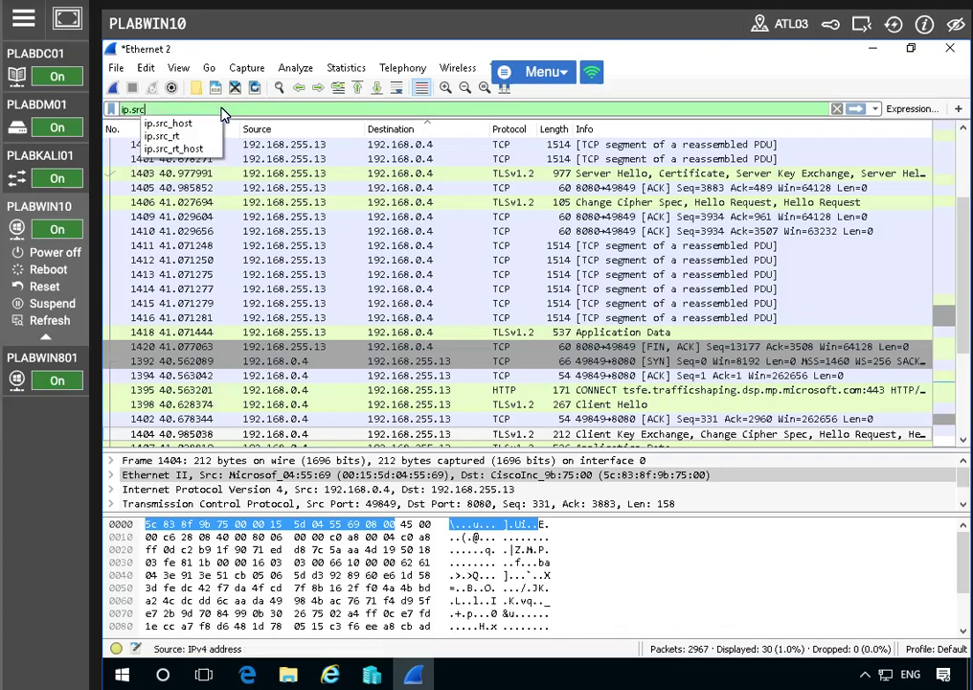
type(" == 19")
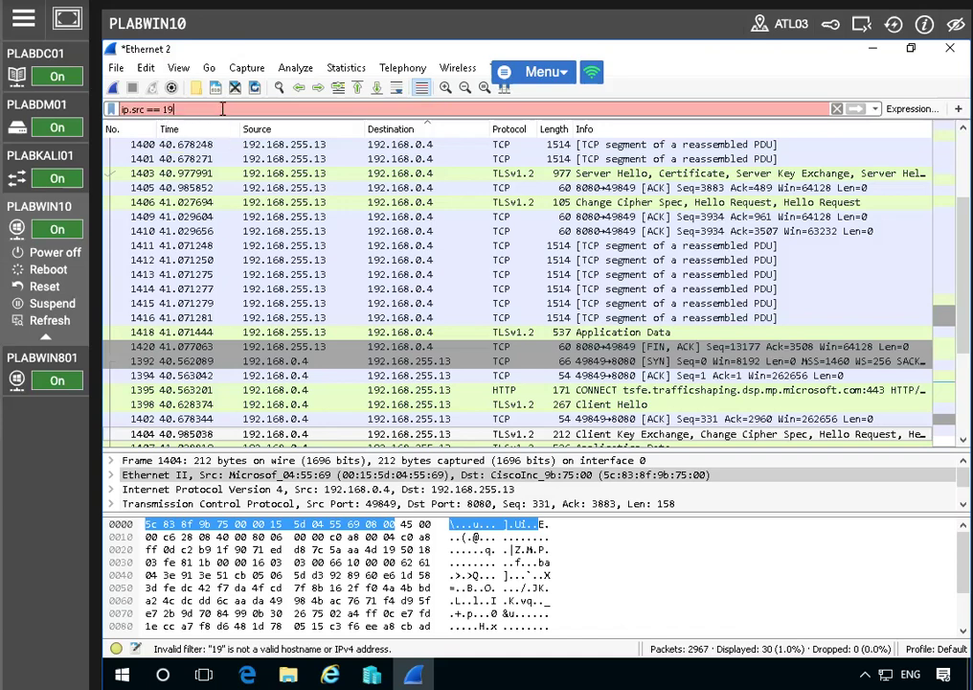
type("2.168.0.1")
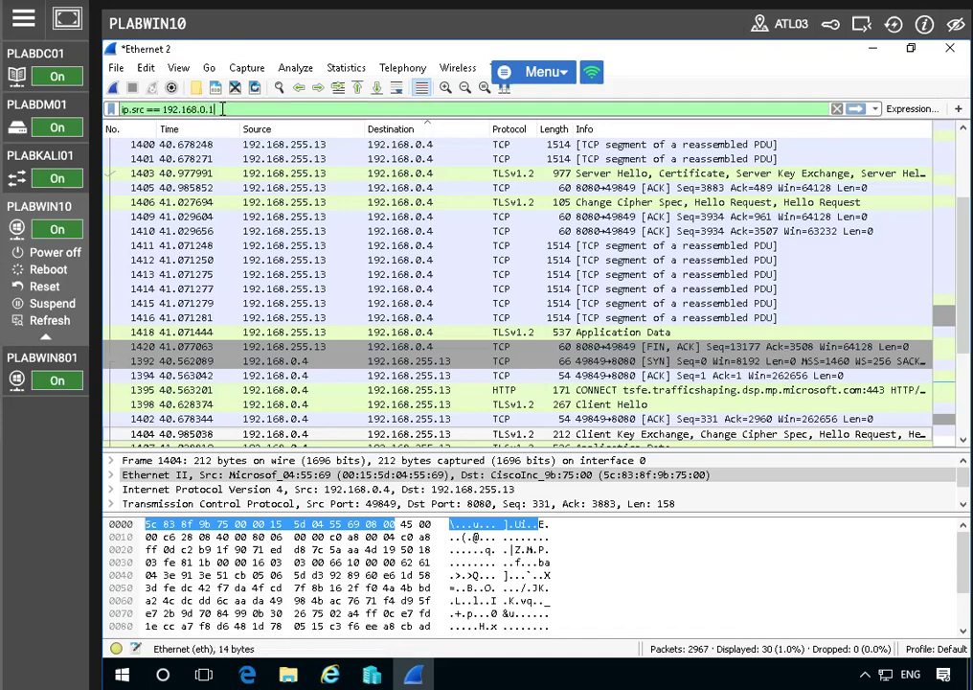
key("Return")
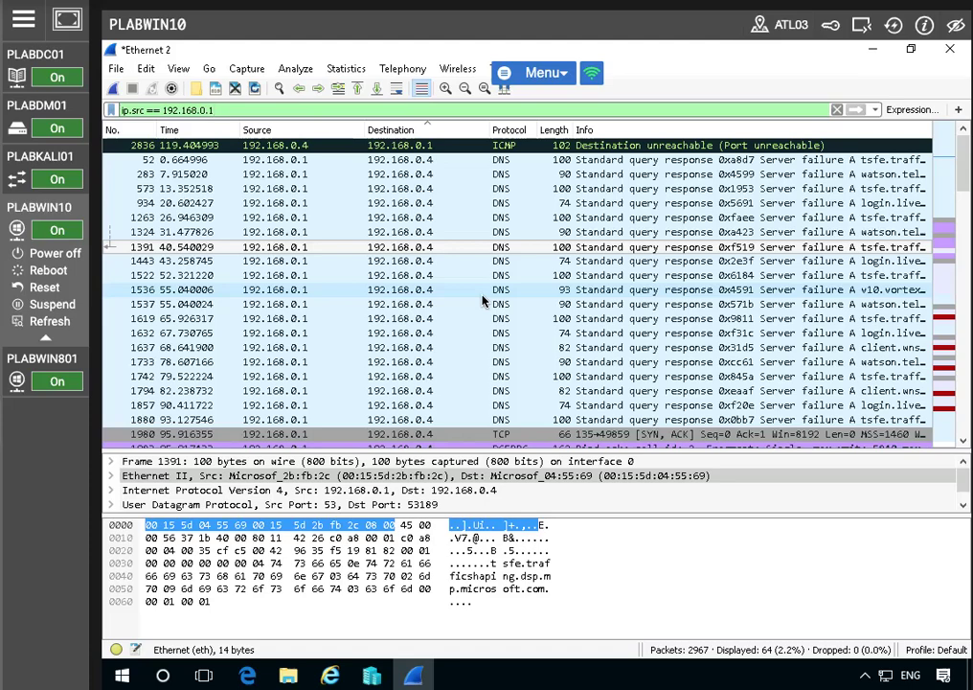
Review the packets filtered by source address 192.168.0.1
scroll(463, 300, "down", 2)
scroll(459, 305, "down", 3)
scroll(460, 305, "up", 5)
scroll(460, 304, "down", 3)
scroll(460, 305, "up", 3)
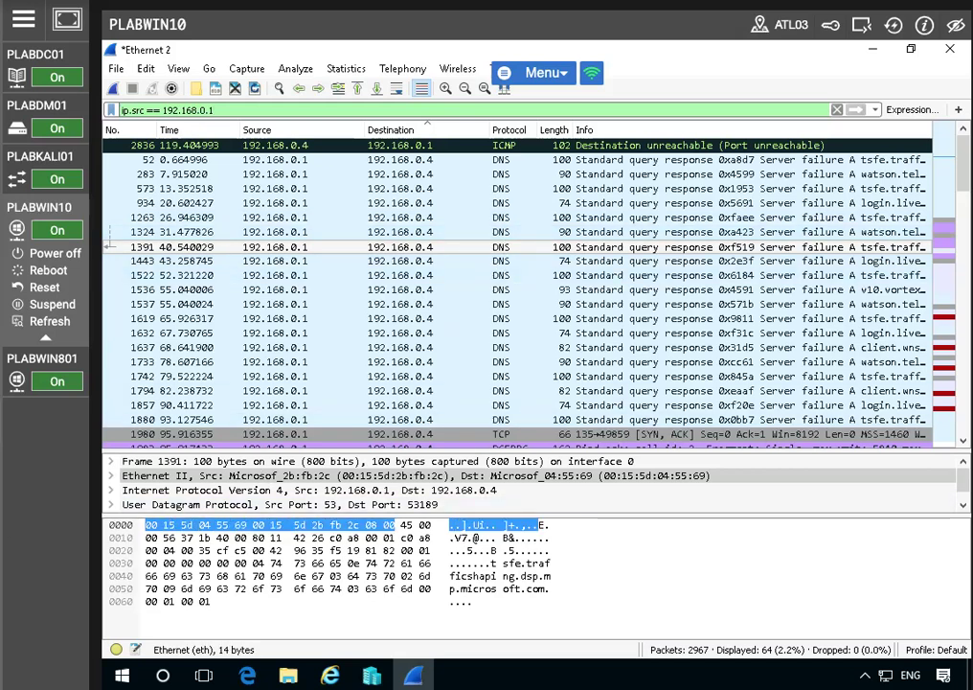
View the capture's Resolved Addresses, look through the service and port entries, and close the window
left_click(346, 68)
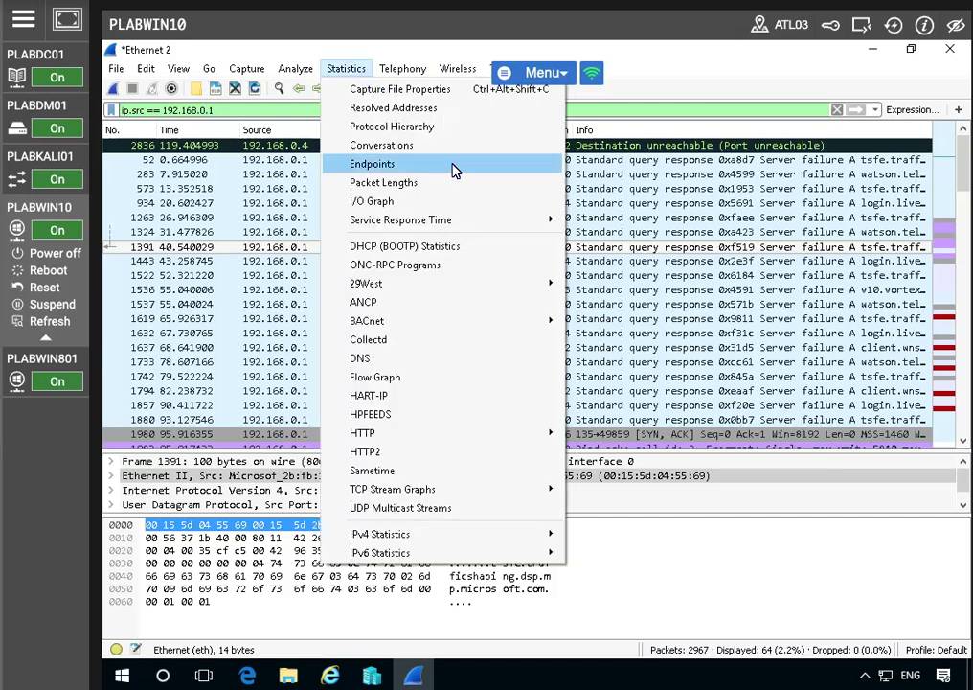
left_click(426, 108)
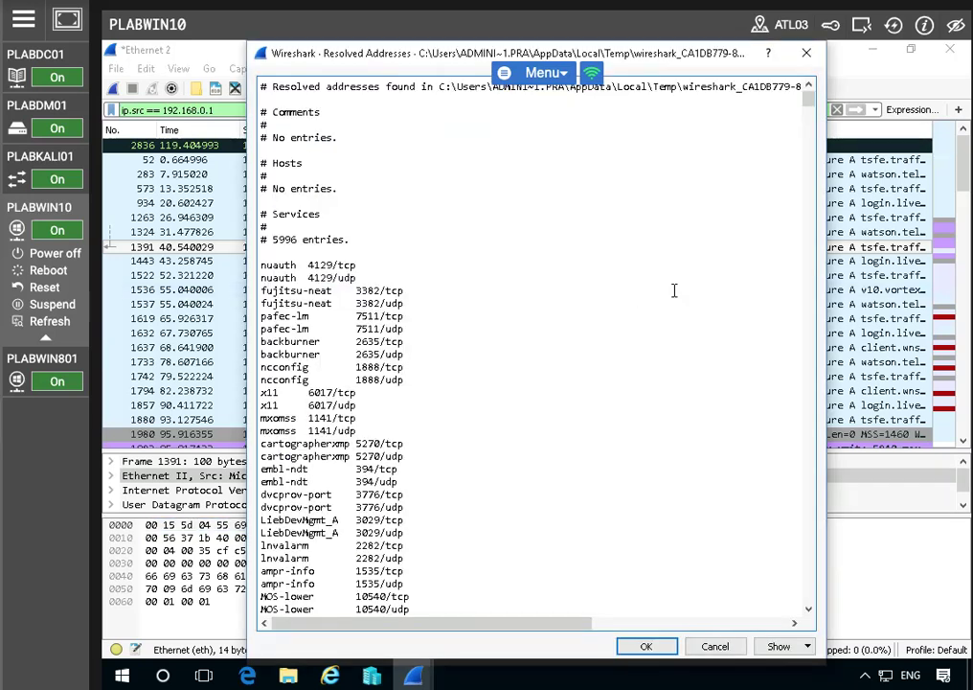
scroll(552, 323, "down", 9)
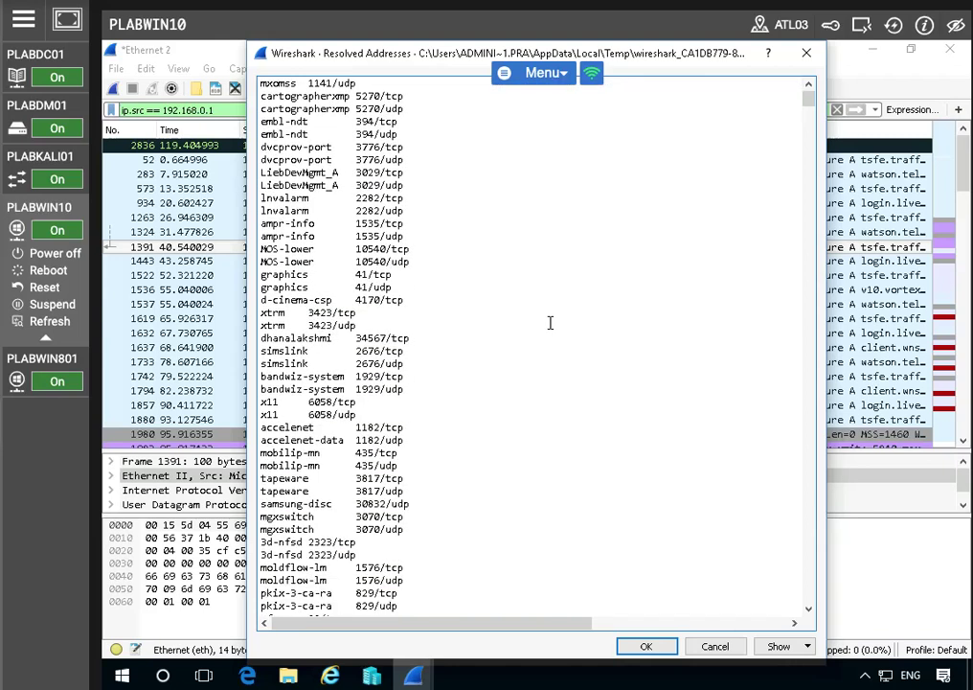
scroll(551, 323, "down", 4)
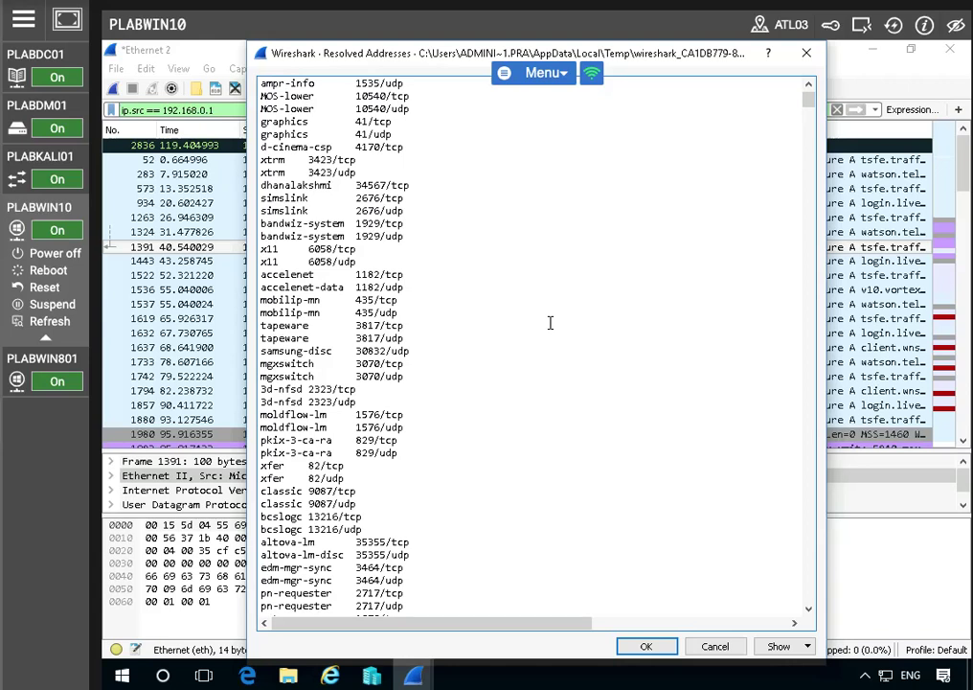
scroll(551, 323, "up", 13)
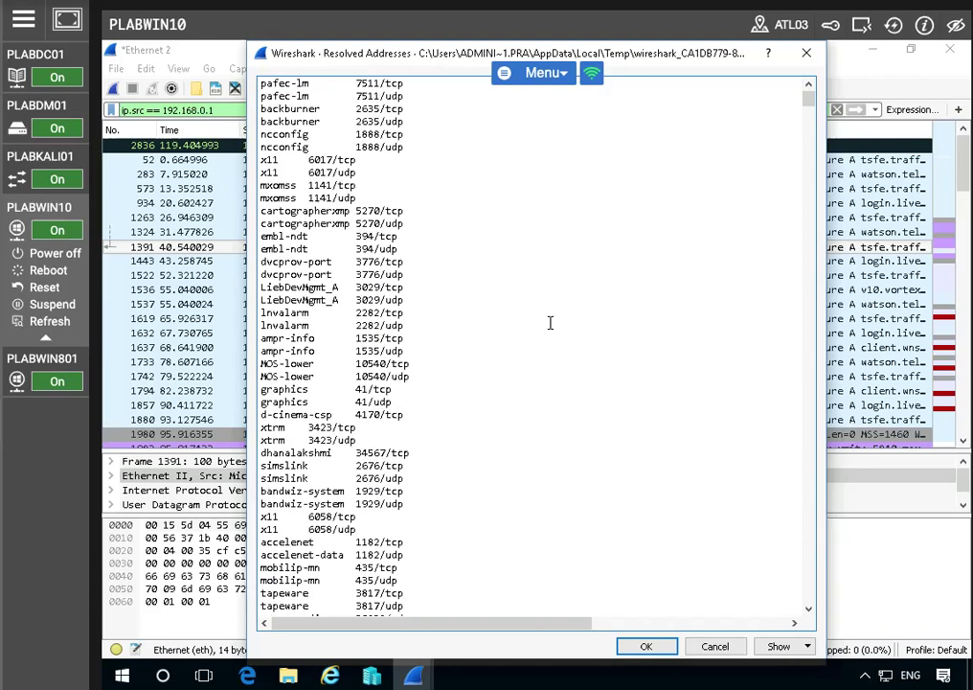
scroll(551, 323, "down", 13)
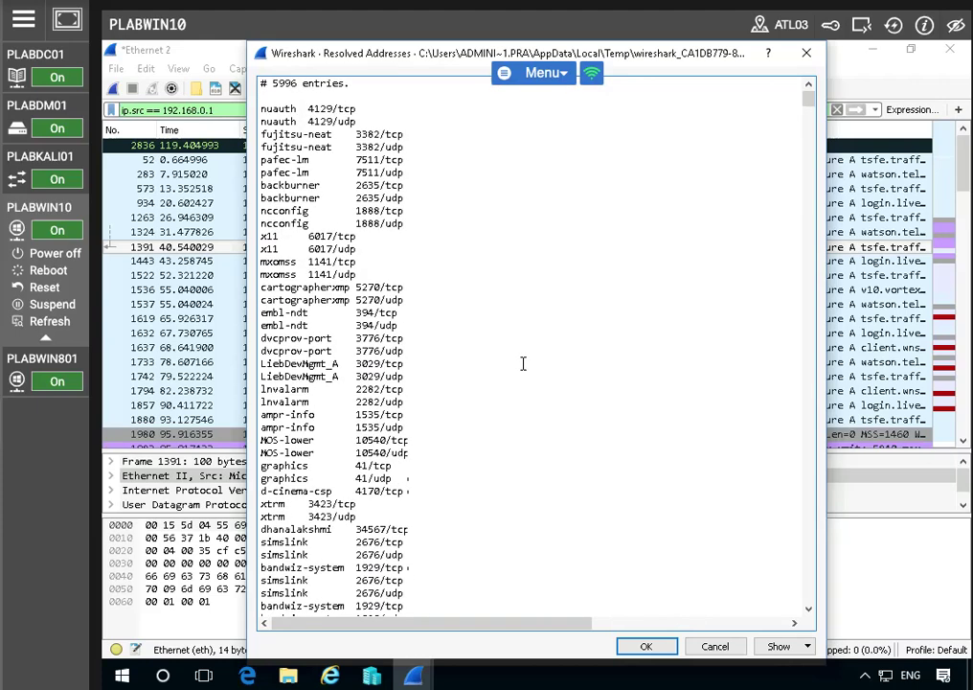
scroll(523, 363, "down", 13)
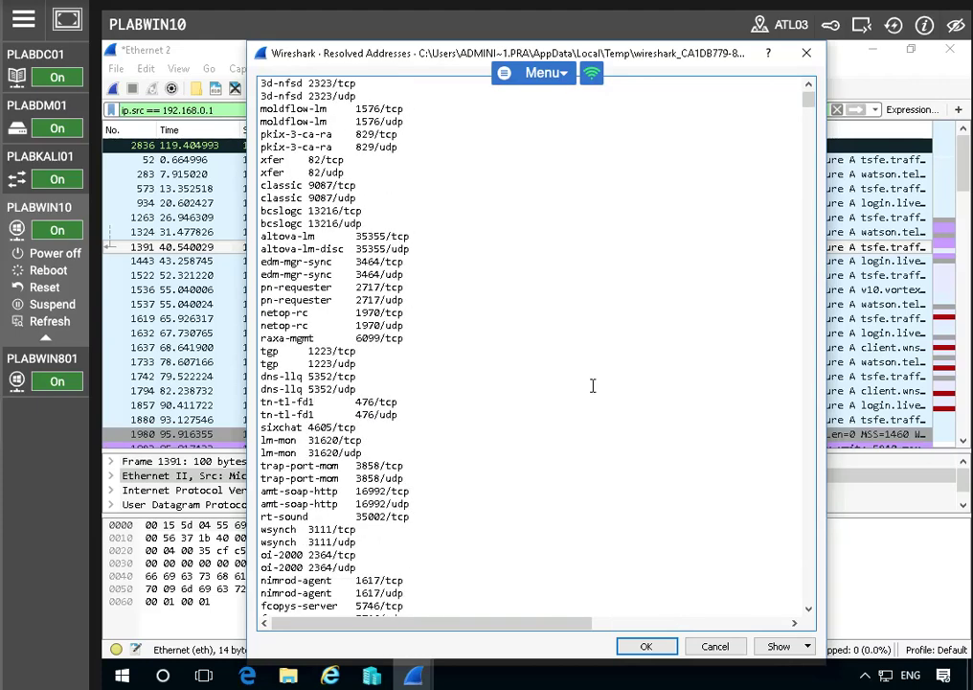
scroll(577, 502, "down", 4)
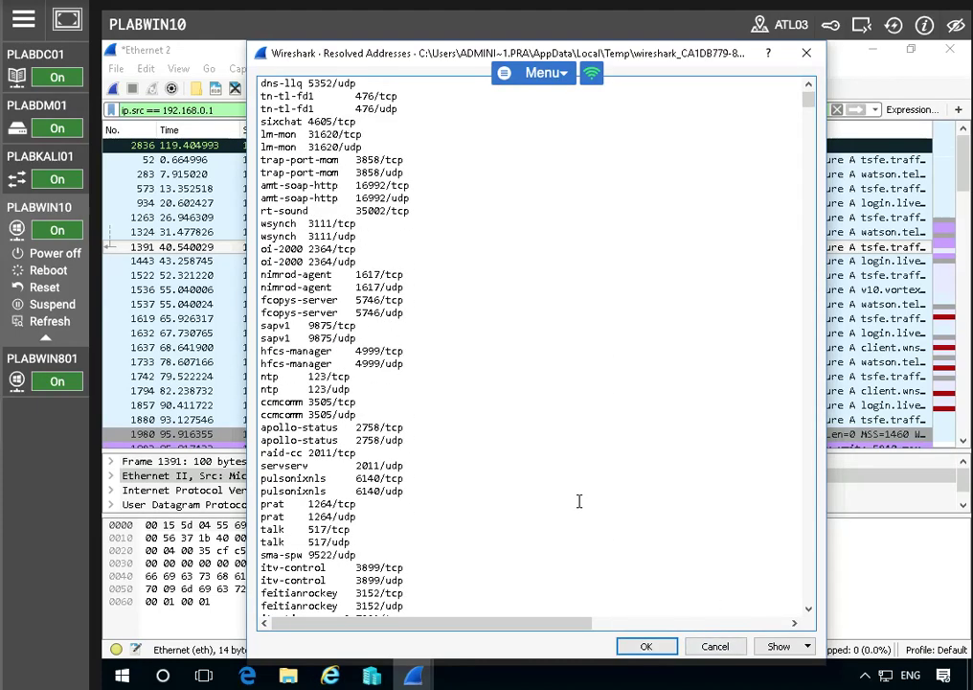
left_click(648, 646)
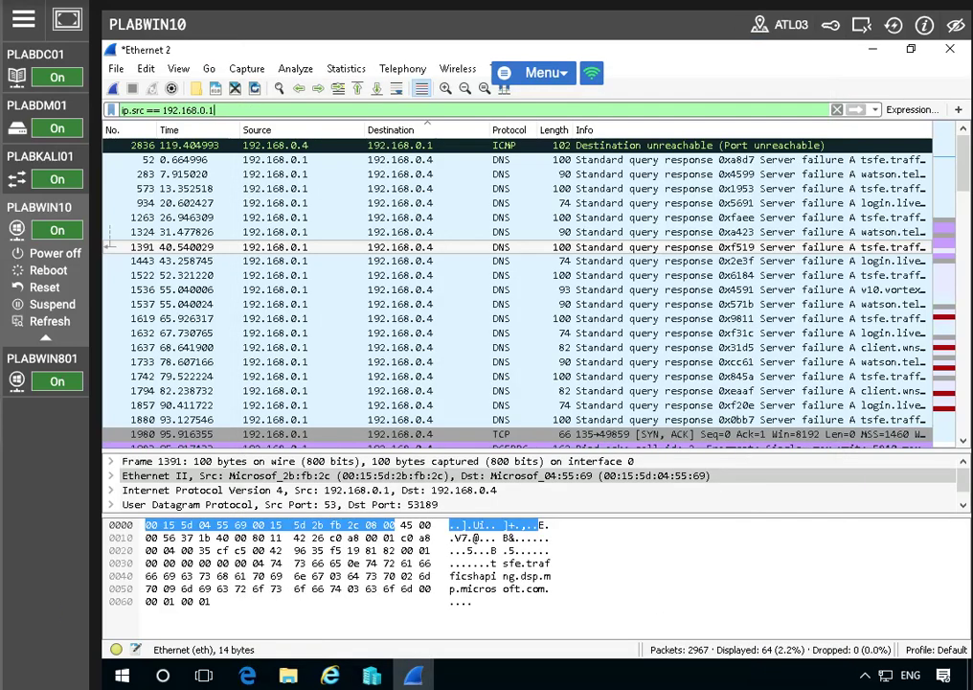
Open the Protocol Hierarchy statistics and sort the entries by protocol name in ascending order
left_click(342, 71)
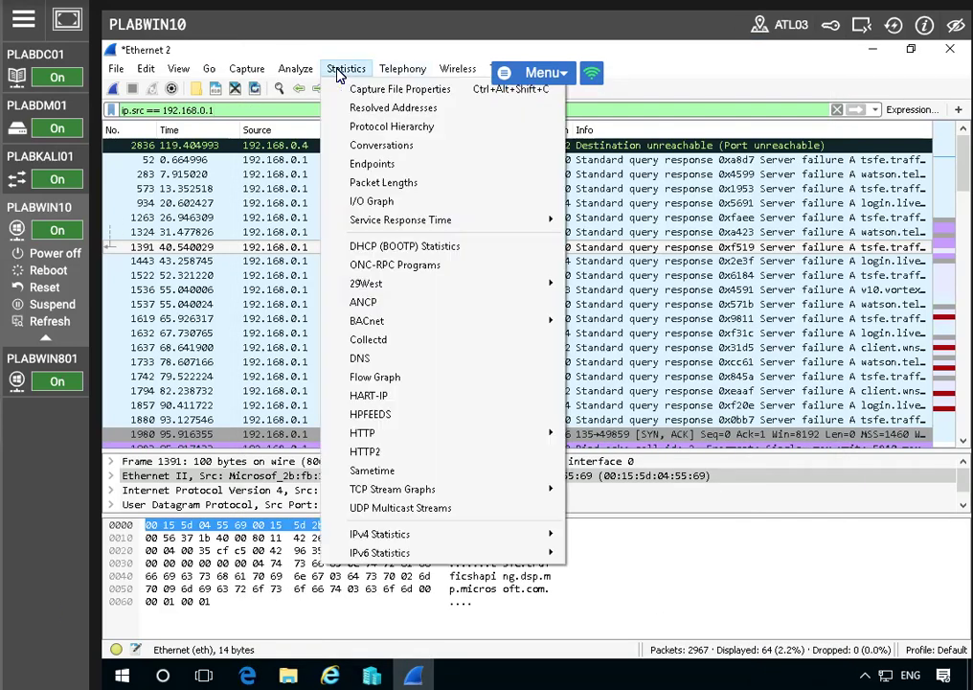
left_click(388, 126)
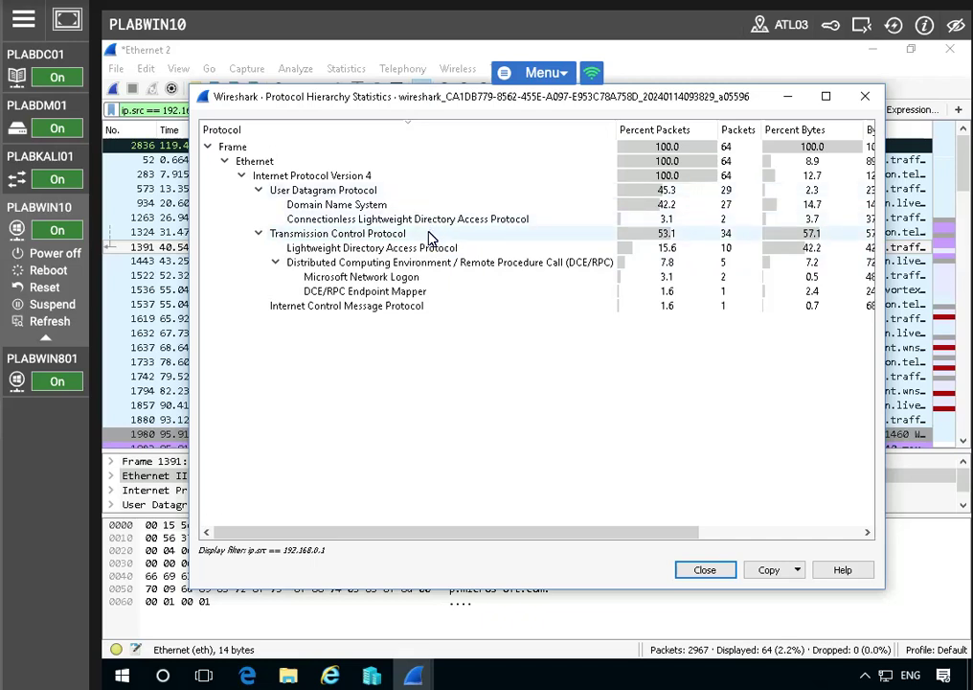
left_click(257, 191)
left_click(256, 191)
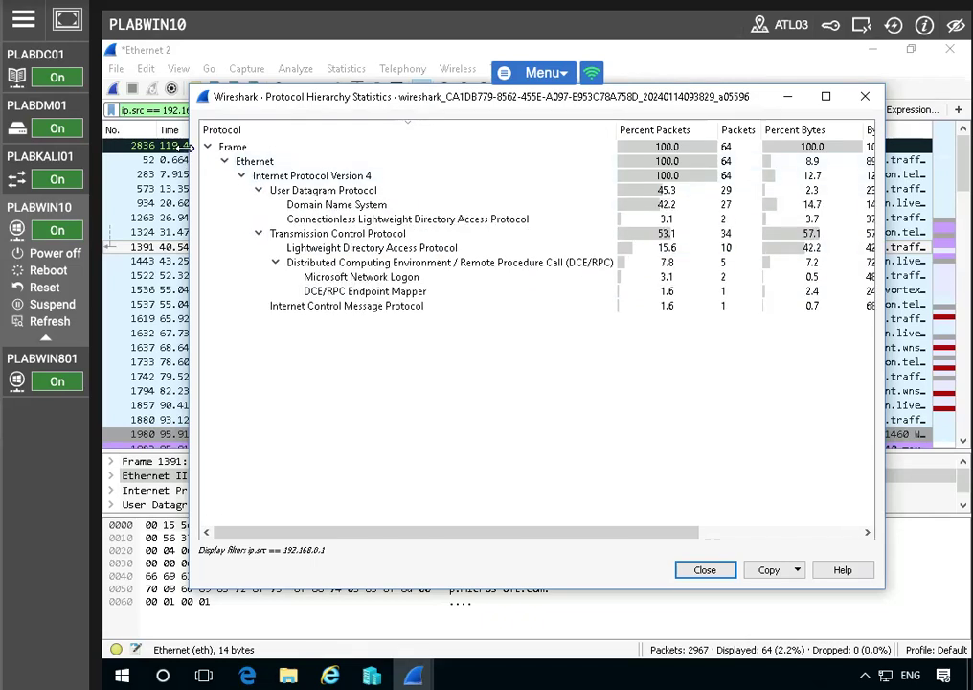
left_click(226, 132)
left_click(226, 131)
left_click(226, 132)
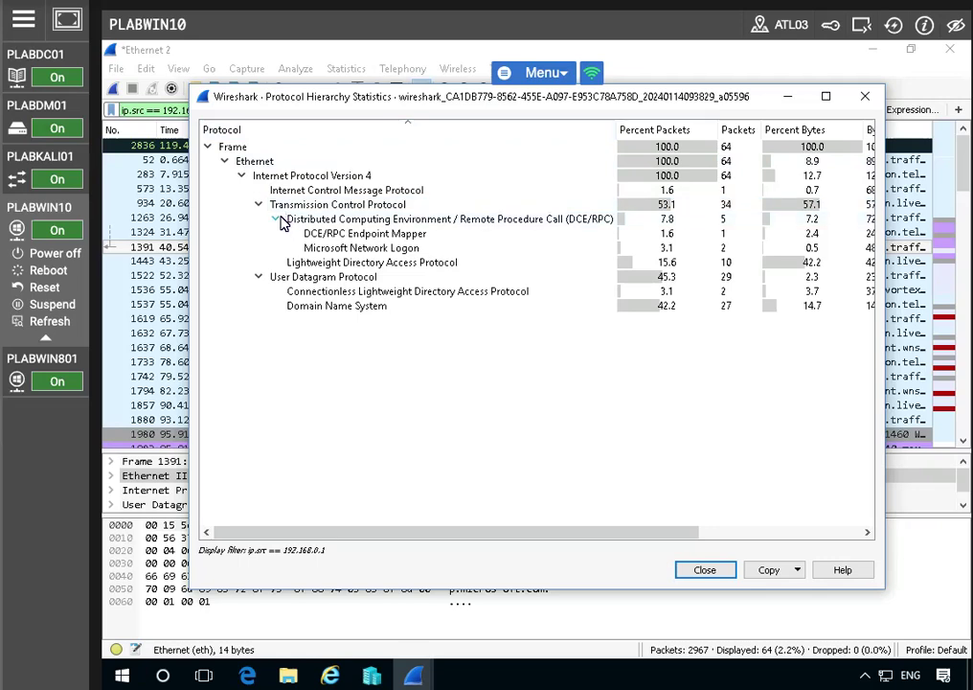
Apply Transmission Control Protocol from the hierarchy as the selected display filter and close the statistics
left_click(362, 206)
right_click(361, 206)
mouse_move(409, 216)
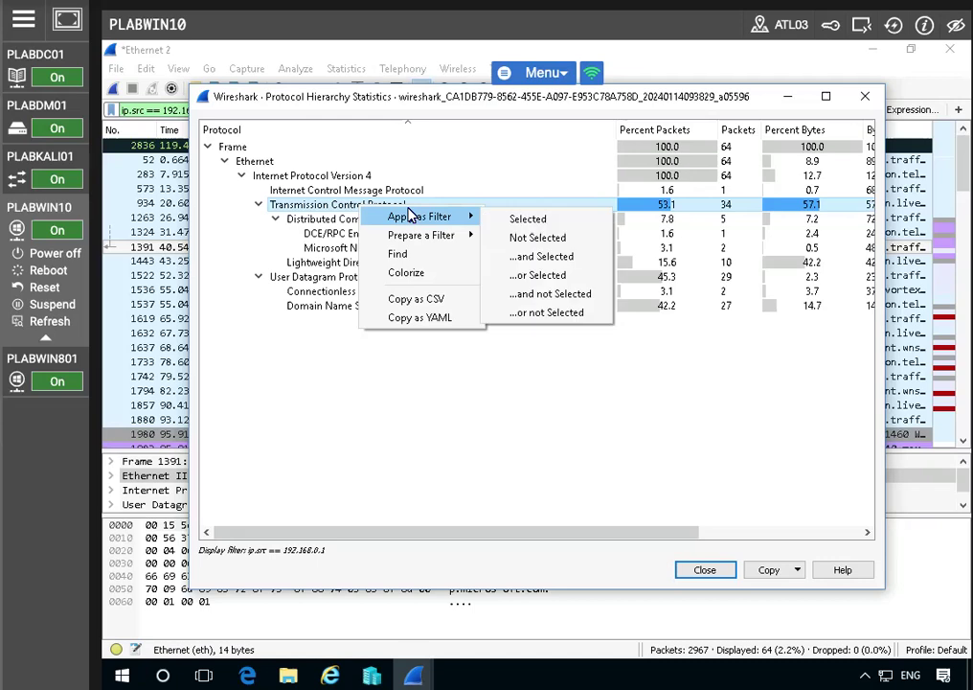
left_click(545, 219)
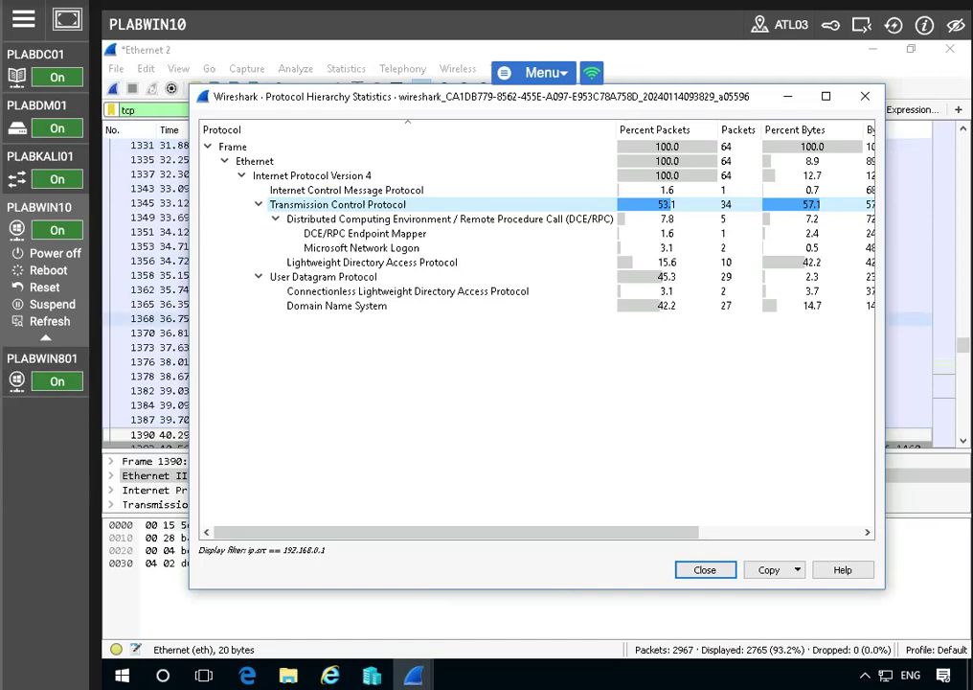
left_click(709, 570)
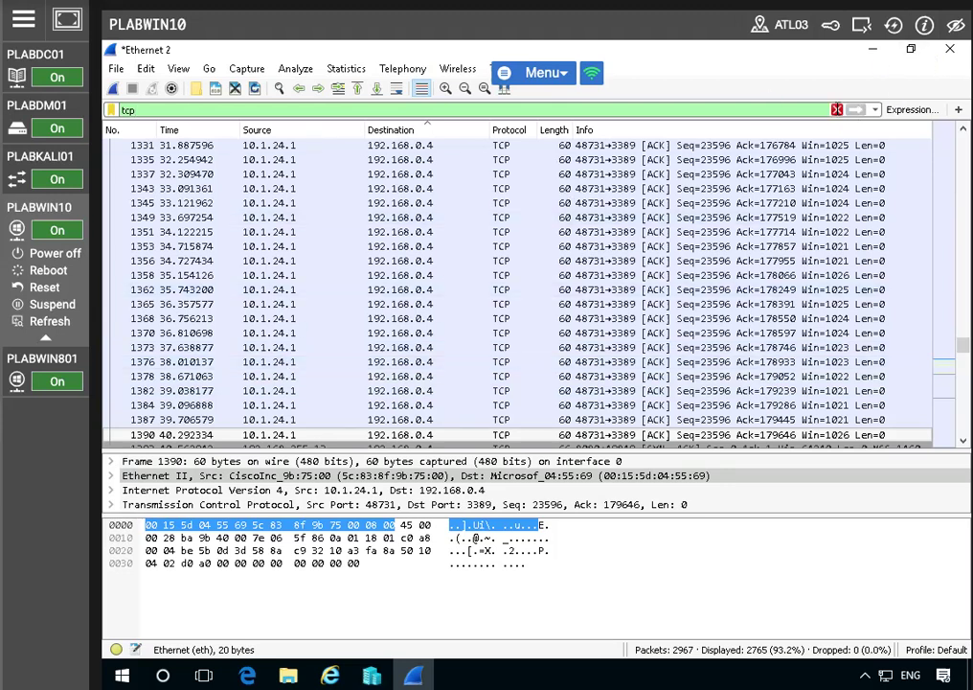
Clear the tcp display filter and examine the TCP entries in the Conversations statistics
left_click(836, 110)
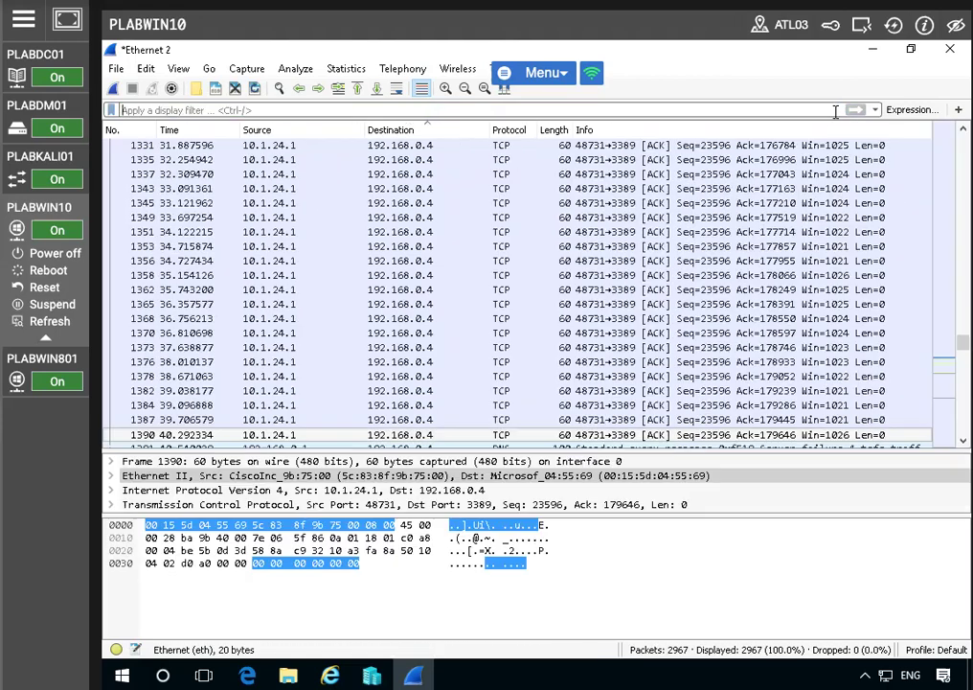
left_click(350, 68)
left_click(400, 146)
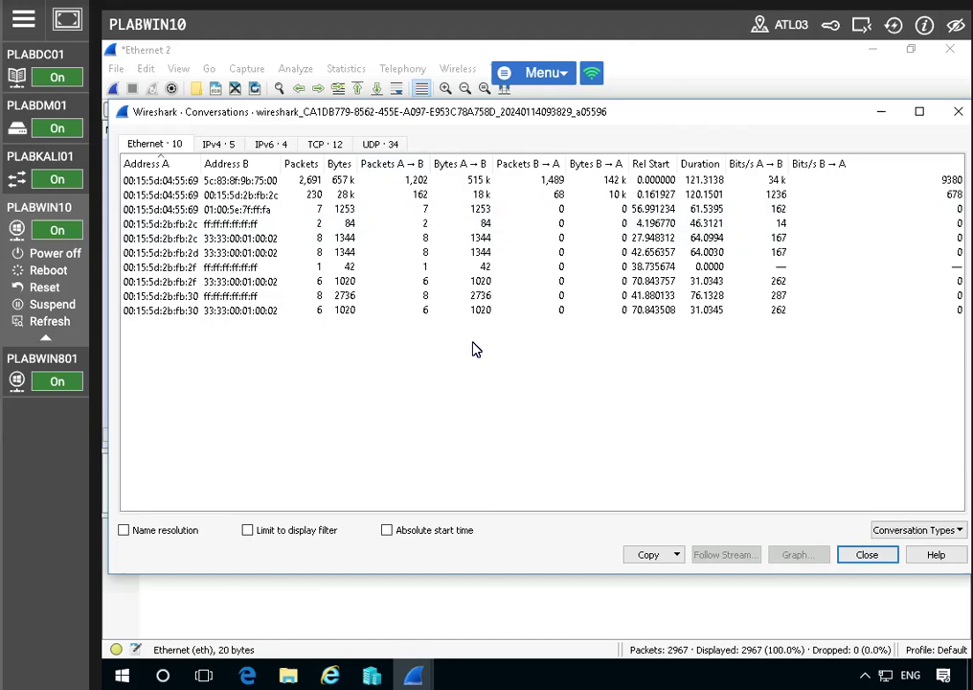
left_click(324, 143)
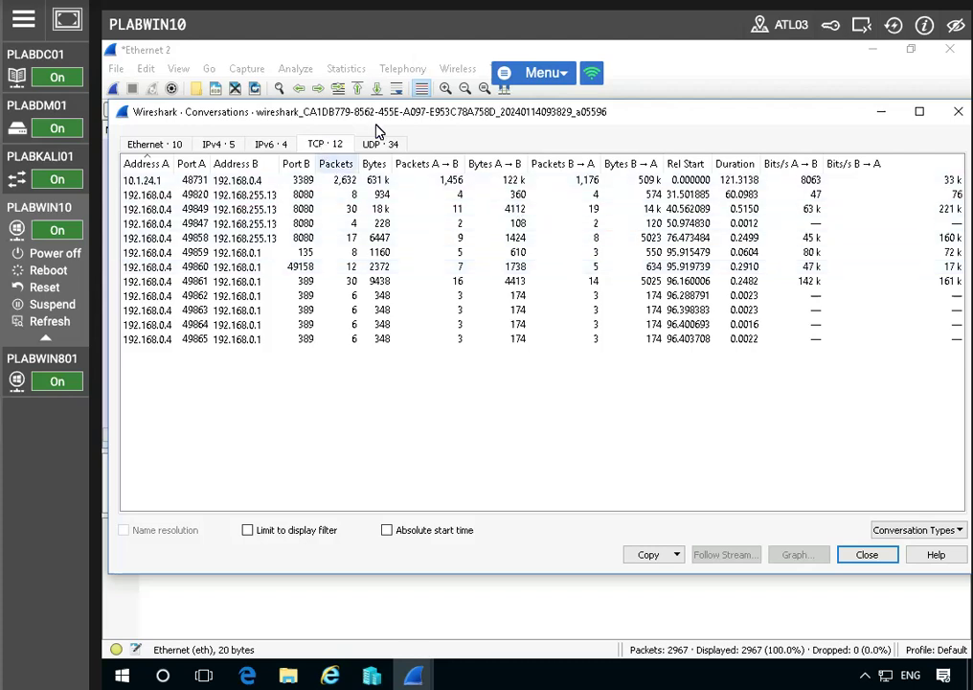
left_click(865, 558)
Open the I/O Graph, maximize its window and turn off the TCP errors graph
left_click(346, 68)
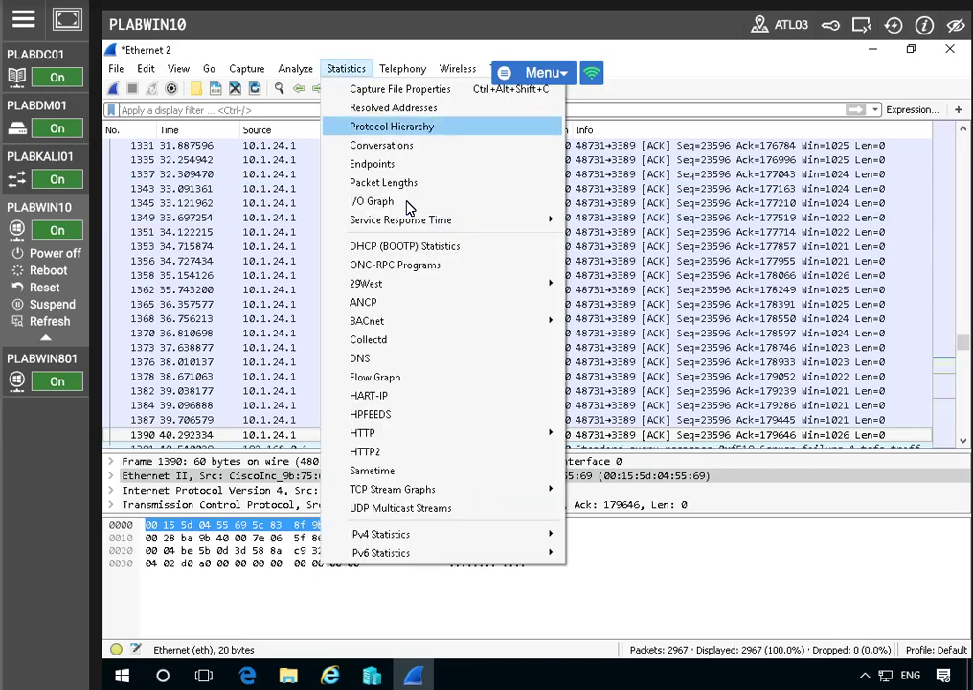
key("Escape")
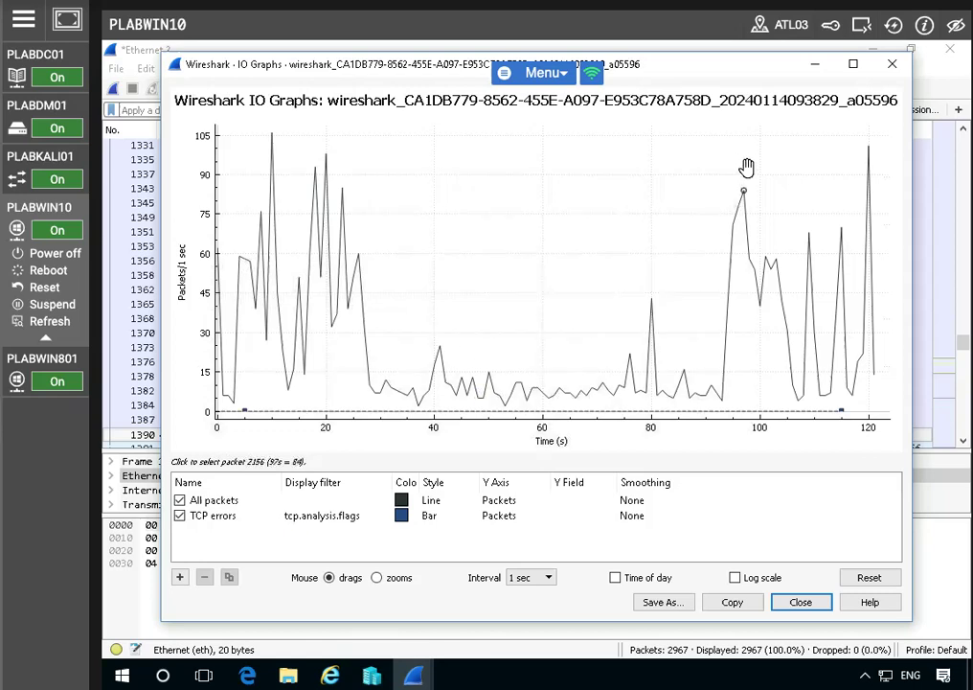
left_click(854, 65)
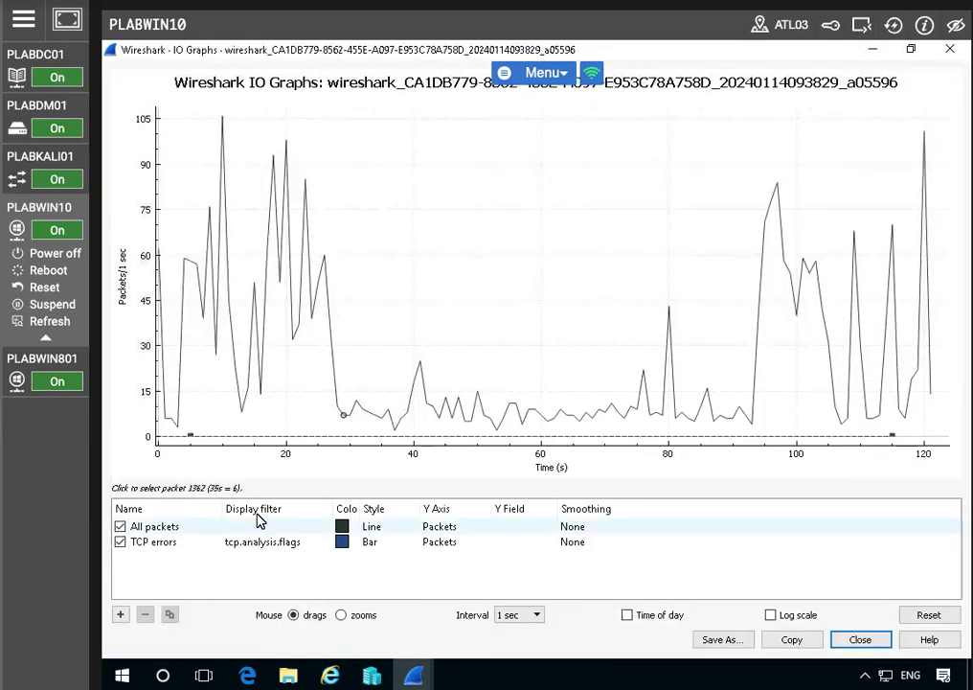
left_click(120, 541)
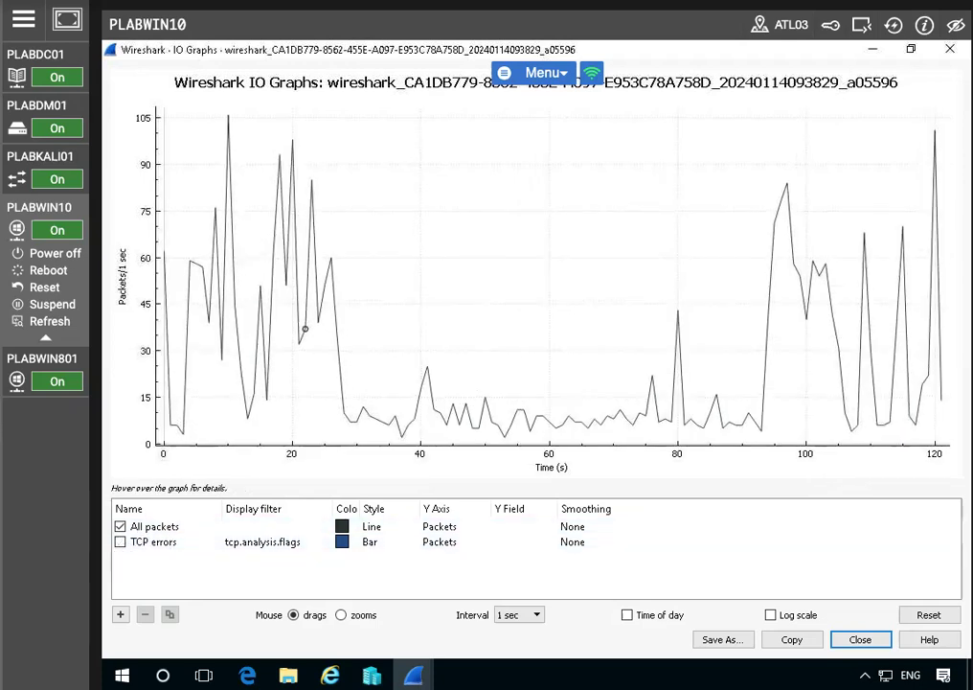